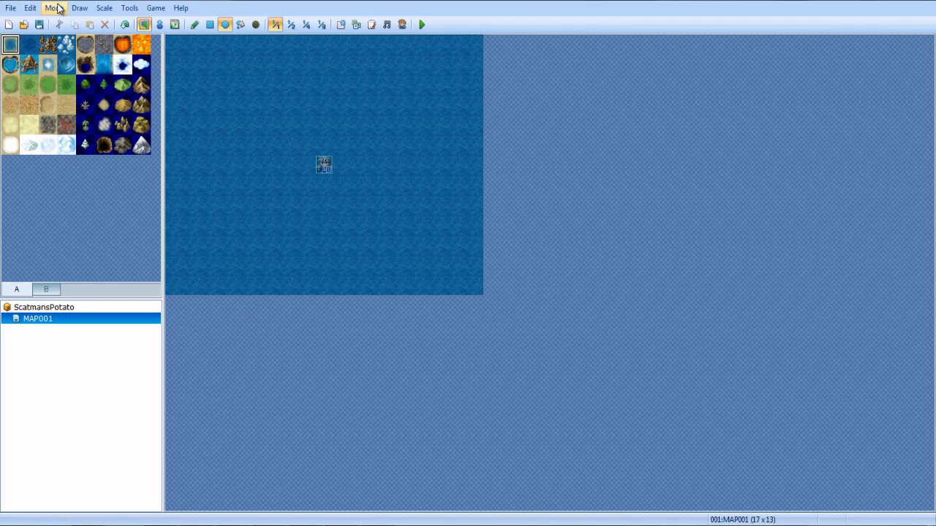
# Step: Save the project changes and view the Compress Game Data options, leaving without compressing
pyautogui.click(17, 9)
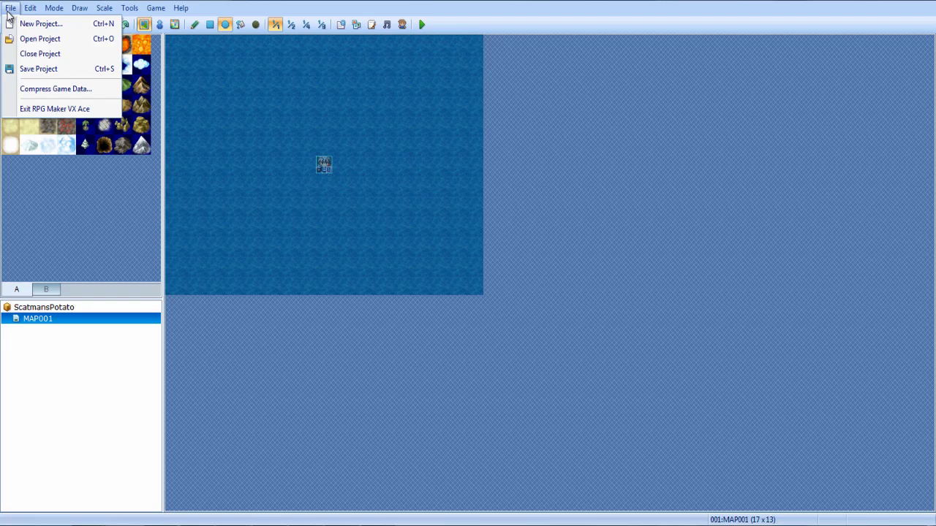
pyautogui.click(50, 90)
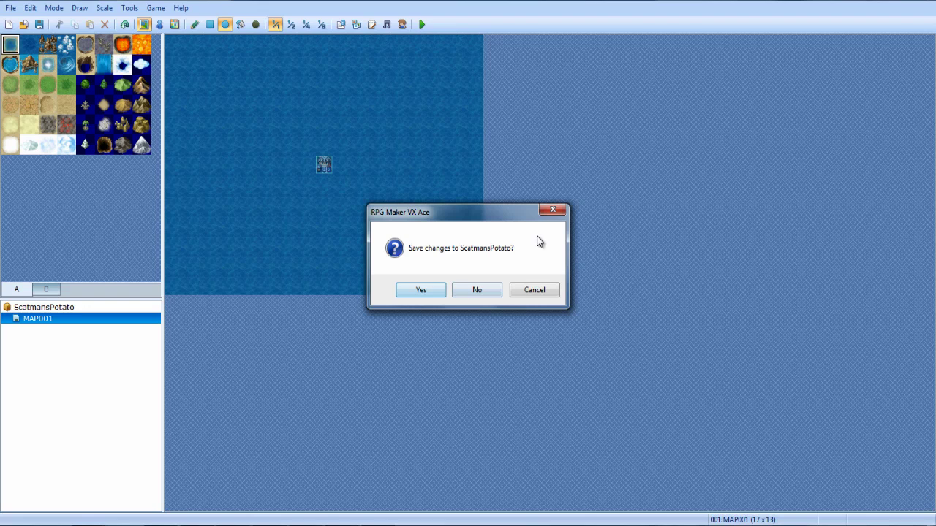
pyautogui.click(413, 290)
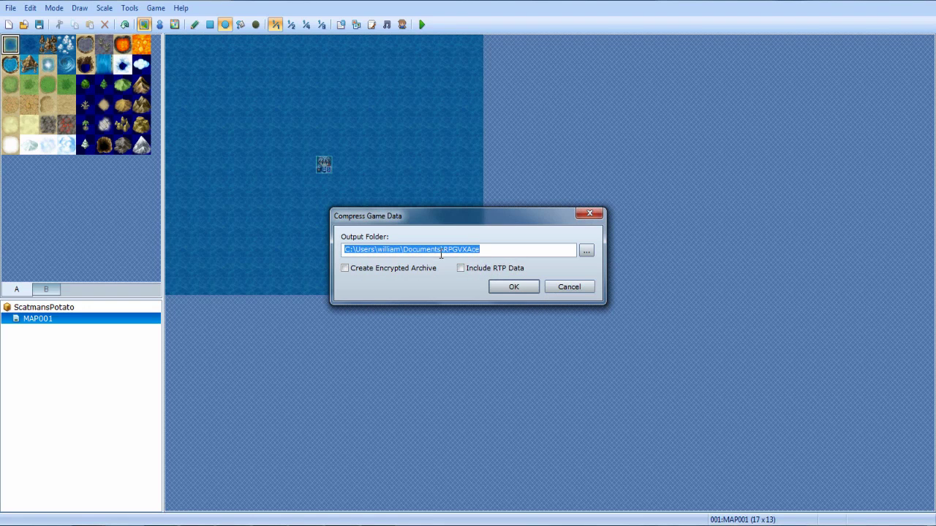
pyautogui.click(440, 251)
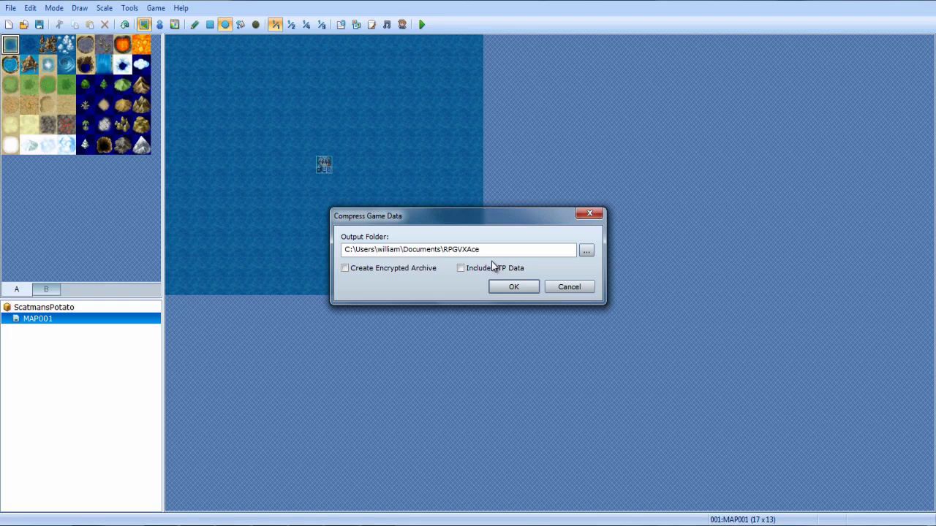
pyautogui.moveTo(486, 249); pyautogui.dragTo(261, 229)
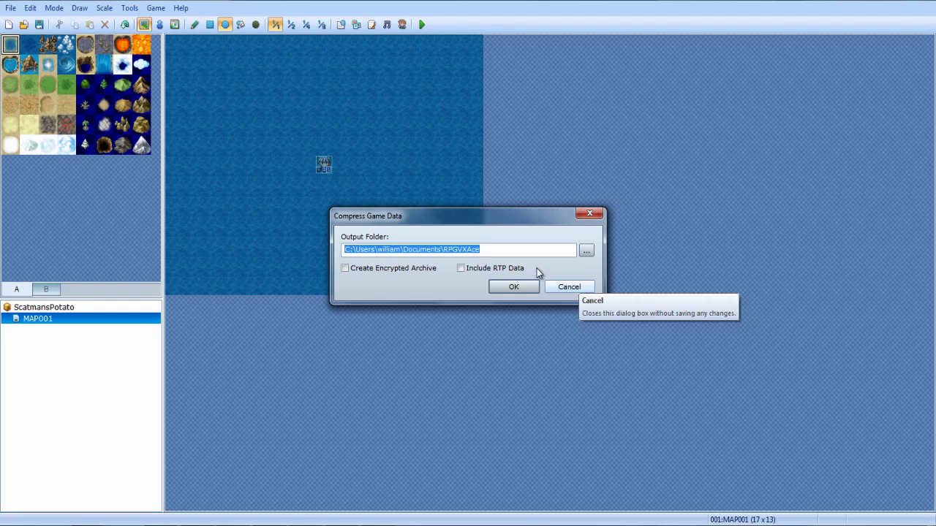
pyautogui.press('End')
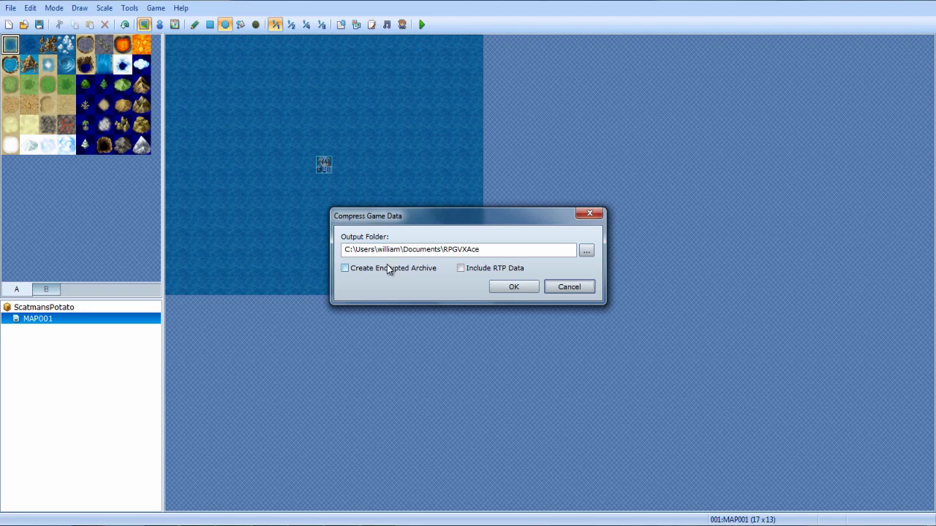
pyautogui.click(569, 286)
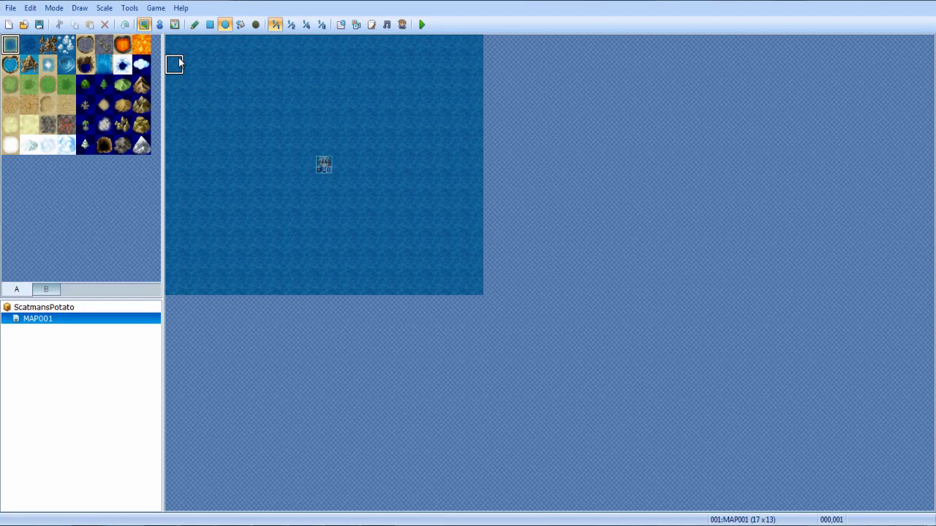
# Step: Try painting an ellipse of rocky mountain tiles on the sea in Map mode and undo it
pyautogui.click(52, 8)
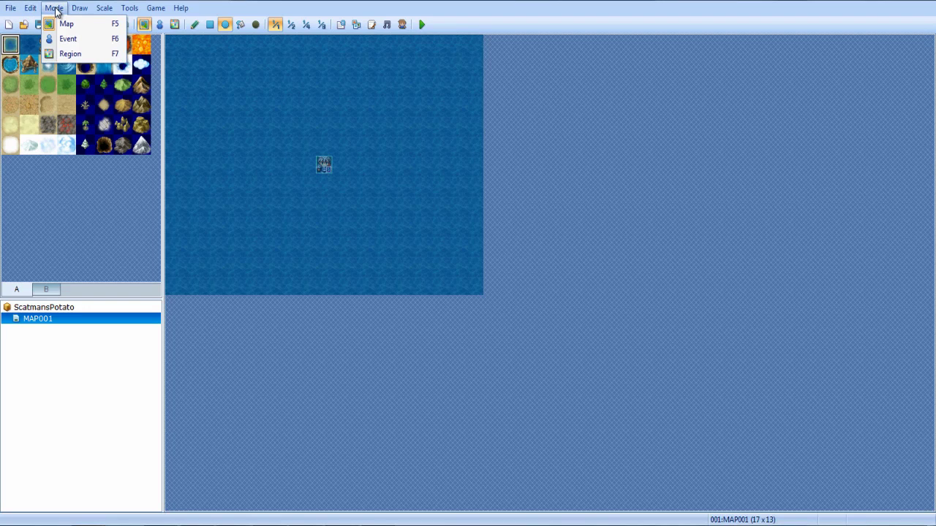
pyautogui.click(114, 24)
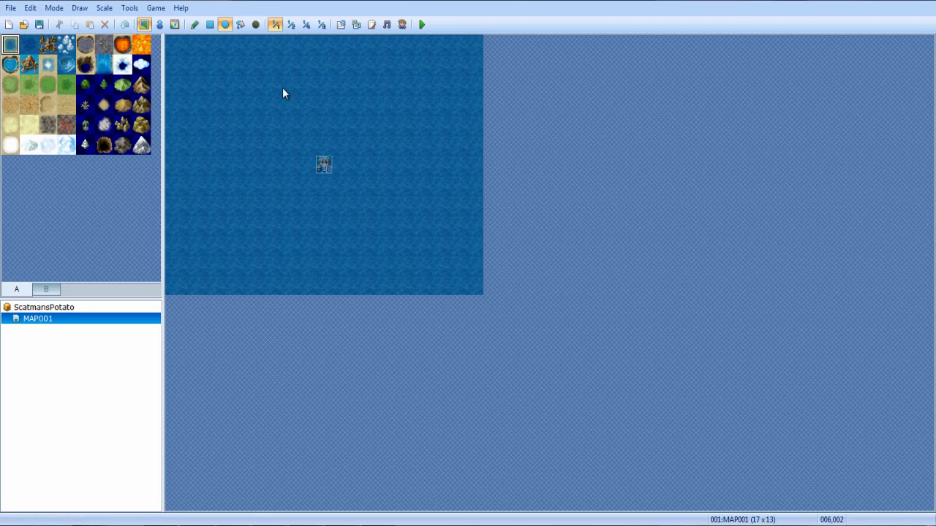
pyautogui.click(122, 125)
pyautogui.moveTo(361, 102)
pyautogui.mouseDown()
pyautogui.moveTo(305, 91)
pyautogui.moveTo(277, 244)
pyautogui.mouseUp()
pyautogui.hotkey('ctrl', 'z')
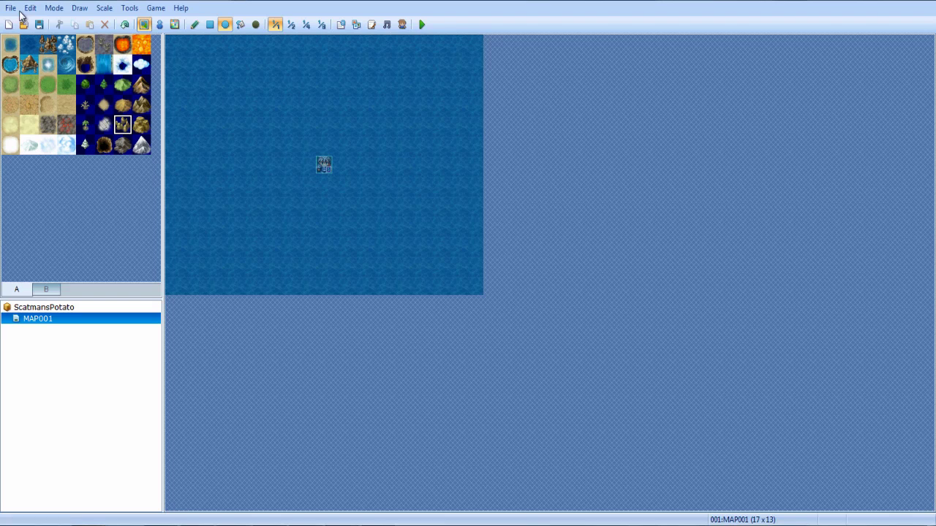
# Step: Switch to Event mode and create a blank event with default settings at 006,004
pyautogui.click(54, 8)
pyautogui.click(50, 9)
pyautogui.click(53, 8)
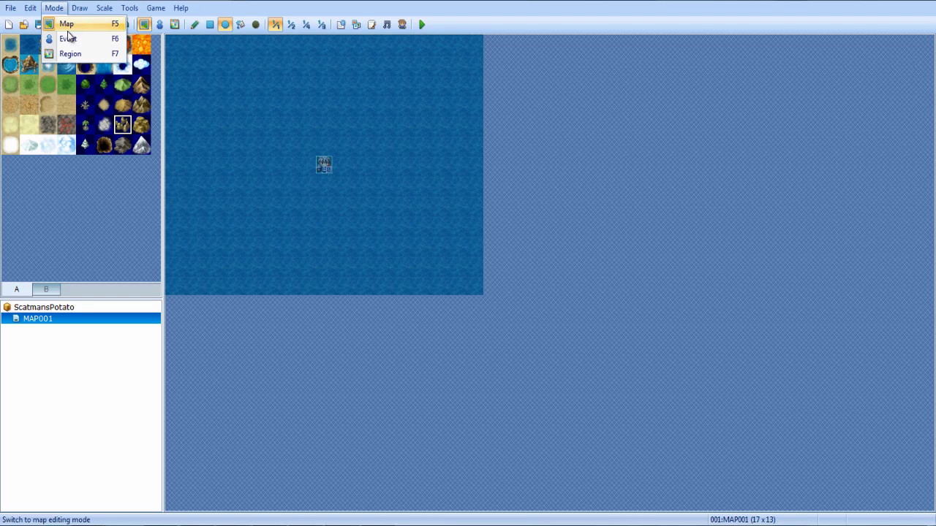
pyautogui.click(91, 38)
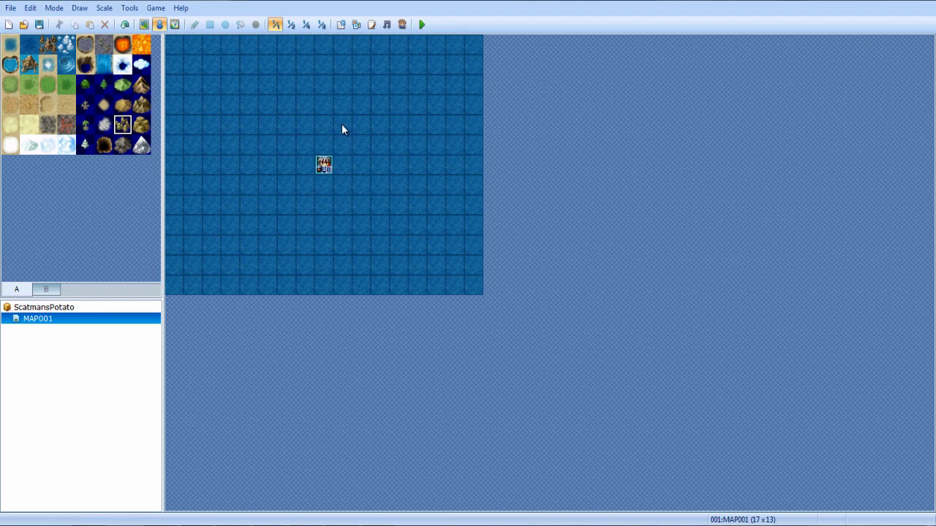
pyautogui.doubleClick(247, 92)
pyautogui.click(630, 461)
pyautogui.doubleClick(293, 129)
pyautogui.click(577, 461)
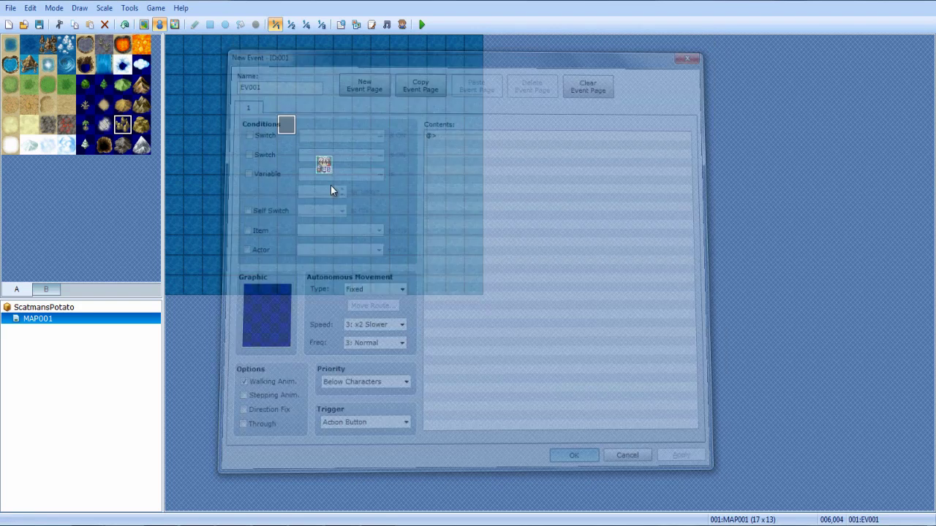
# Step: Copy the new event, move the original to 002,001 and delete it from the map
pyautogui.click(30, 8)
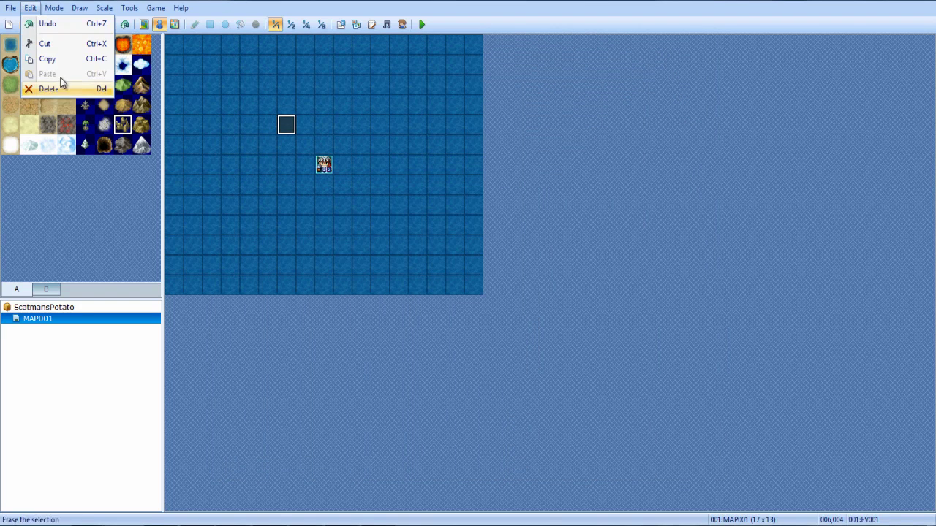
pyautogui.click(104, 59)
pyautogui.moveTo(286, 124); pyautogui.dragTo(211, 64)
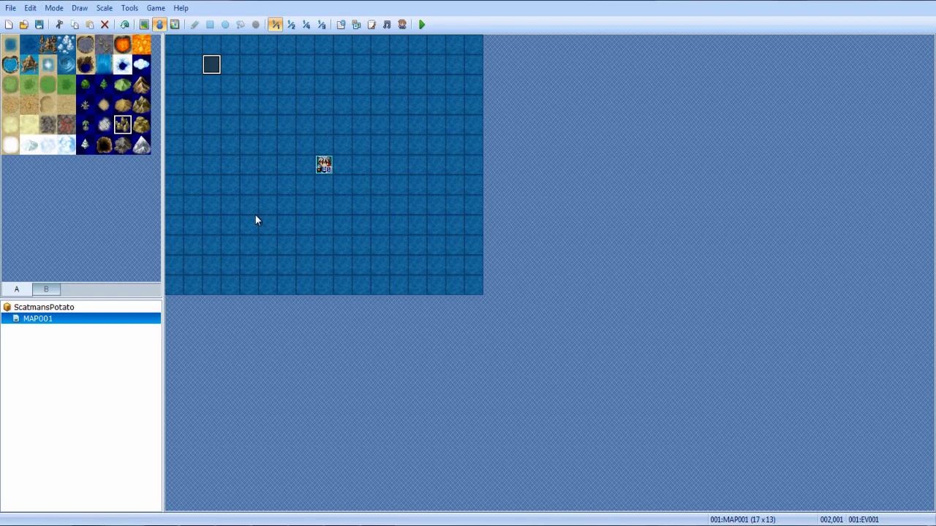
pyautogui.rightClick(212, 64)
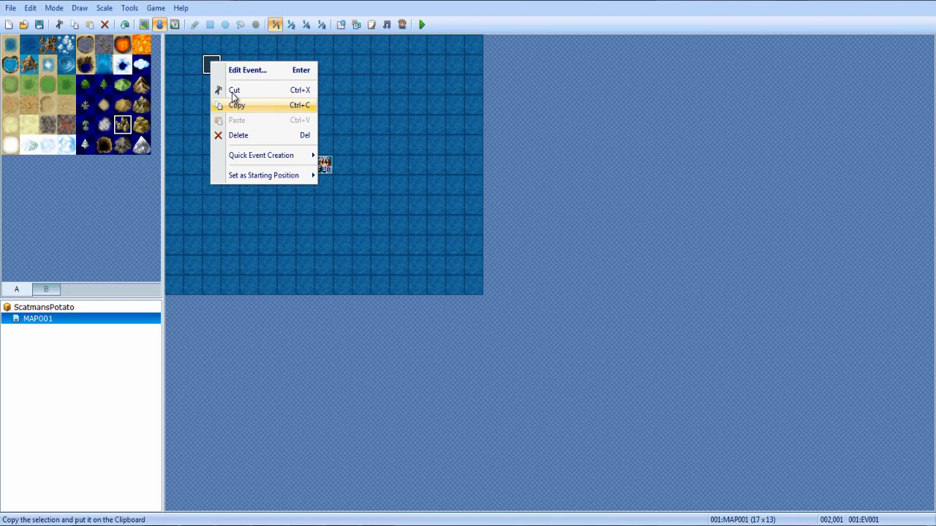
pyautogui.click(241, 135)
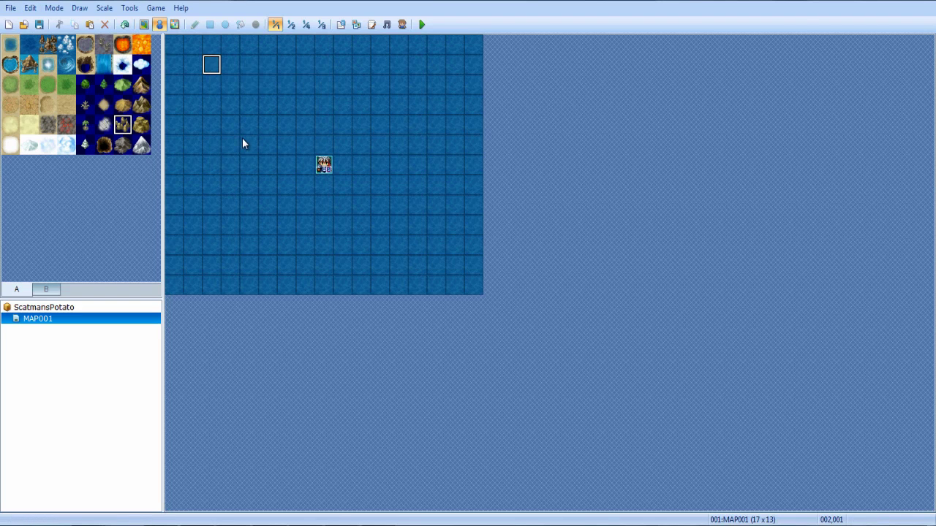
pyautogui.rightClick(199, 68)
pyautogui.click(303, 51)
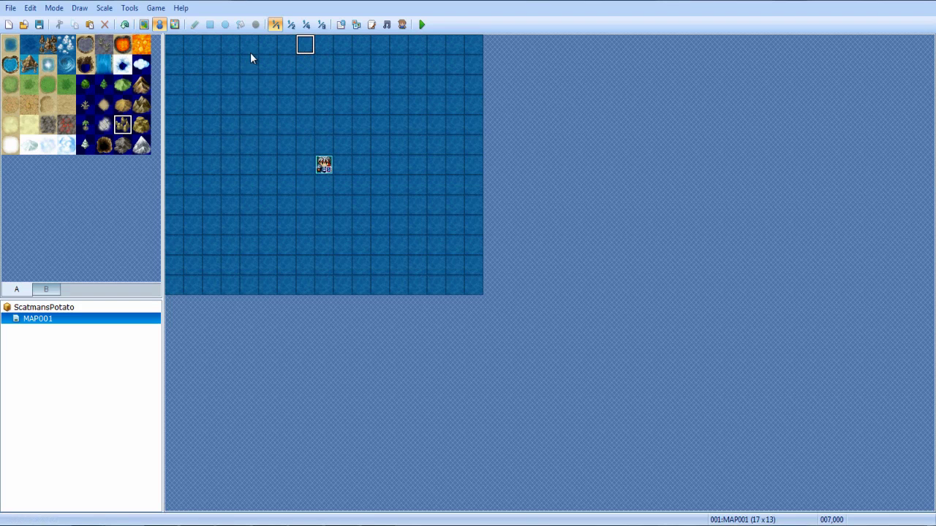
# Step: Switch to Region mode and paint region 1 on a 2 x 2 block from 003,004 to 004,005
pyautogui.click(54, 8)
pyautogui.click(70, 54)
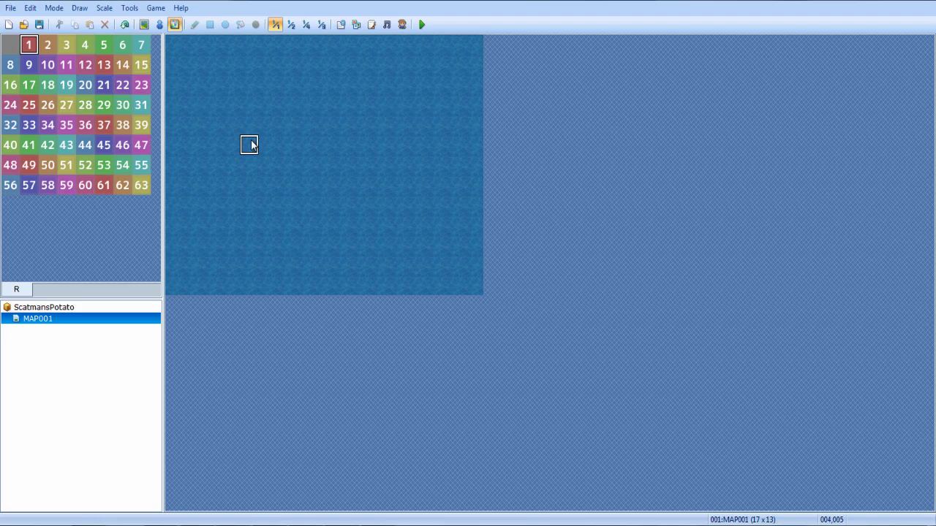
pyautogui.click(18, 46)
pyautogui.click(22, 47)
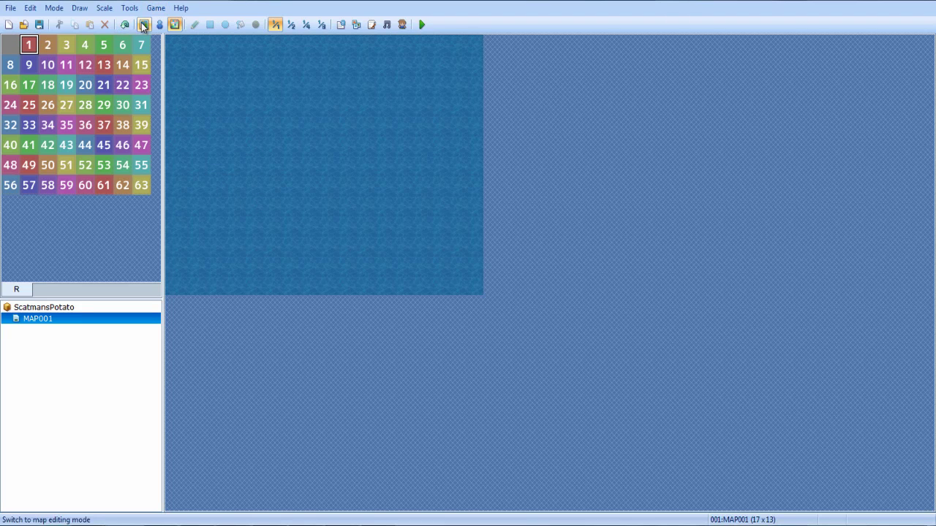
pyautogui.moveTo(249, 143); pyautogui.dragTo(226, 144)
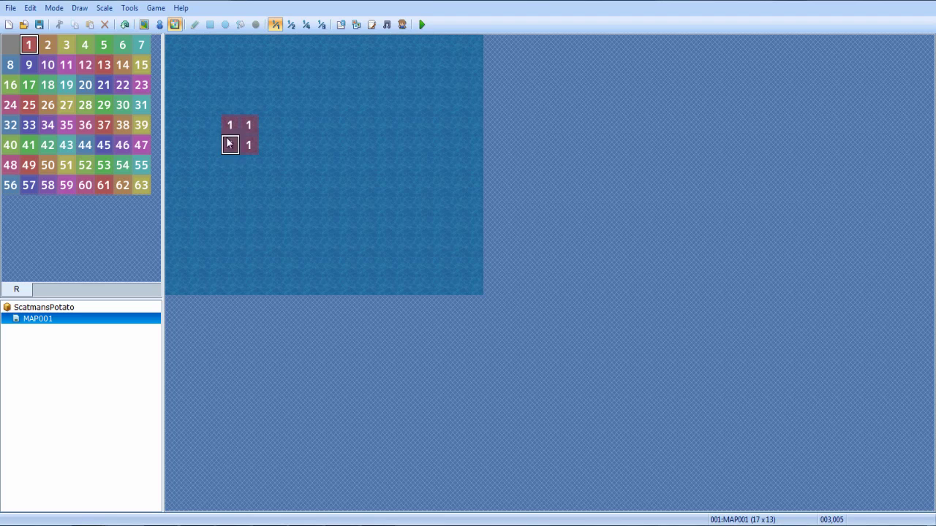
# Step: In Map mode, paint a grass island in the map's upper-left area with a diagonal patch of darker grass on it
pyautogui.click(158, 26)
pyautogui.click(144, 24)
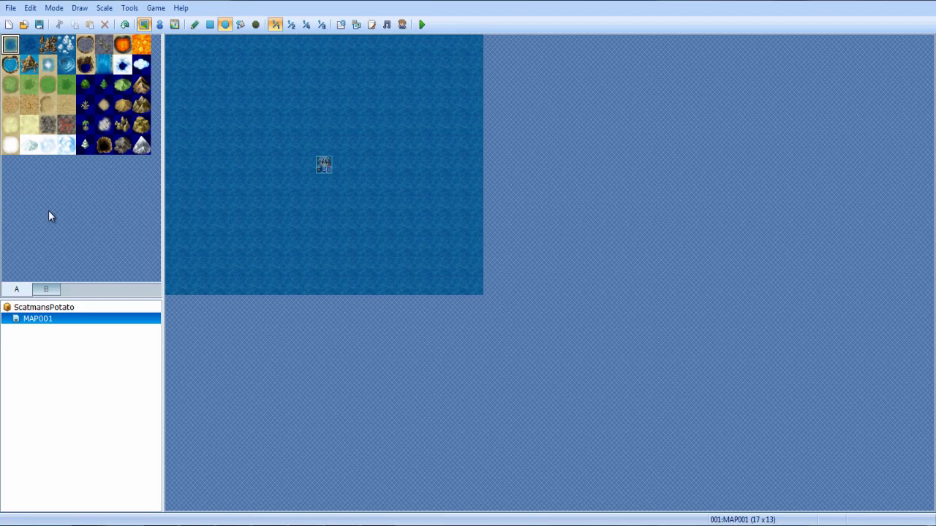
pyautogui.click(48, 84)
pyautogui.moveTo(259, 130)
pyautogui.mouseDown()
pyautogui.moveTo(229, 178)
pyautogui.moveTo(216, 163)
pyautogui.moveTo(190, 212)
pyautogui.moveTo(259, 120)
pyautogui.moveTo(304, 122)
pyautogui.moveTo(169, 77)
pyautogui.mouseUp()
pyautogui.click(66, 85)
pyautogui.moveTo(283, 149)
pyautogui.mouseDown()
pyautogui.moveTo(251, 104)
pyautogui.moveTo(260, 120)
pyautogui.moveTo(220, 101)
pyautogui.mouseUp()
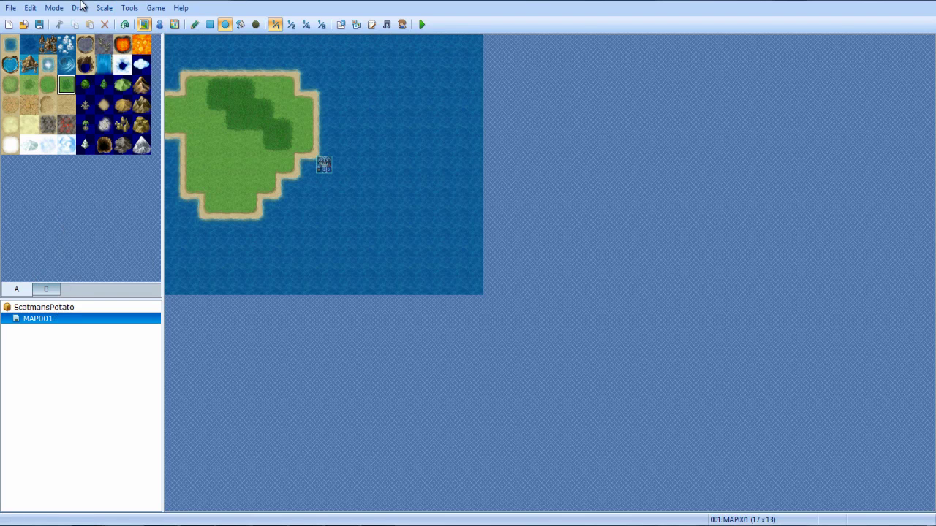
# Step: In Region mode, cover the dark grass patch with region 1 and clear the region from tiles 003,005 and 004,005
pyautogui.click(53, 7)
pyautogui.click(76, 53)
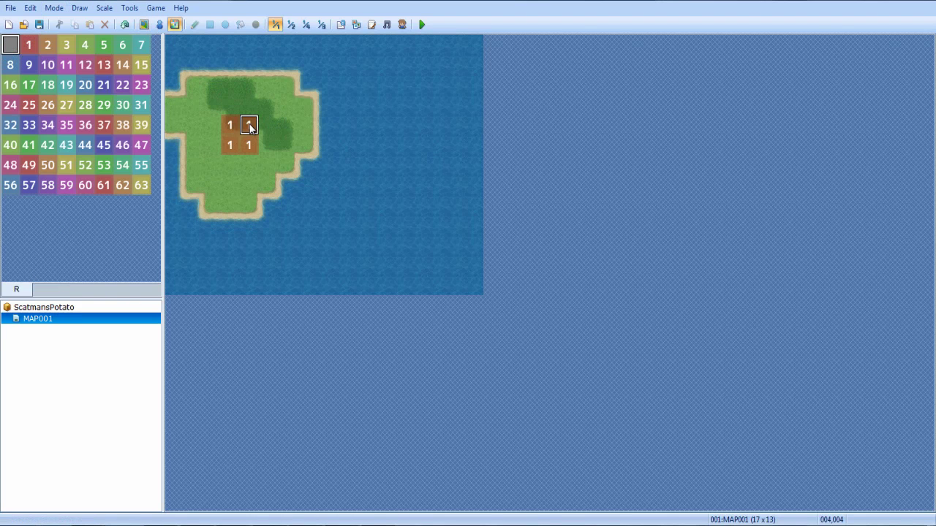
pyautogui.moveTo(250, 126)
pyautogui.mouseDown()
pyautogui.moveTo(274, 142)
pyautogui.moveTo(283, 126)
pyautogui.moveTo(245, 109)
pyautogui.moveTo(263, 110)
pyautogui.moveTo(231, 110)
pyautogui.moveTo(233, 92)
pyautogui.moveTo(212, 105)
pyautogui.mouseUp()
pyautogui.click(230, 145)
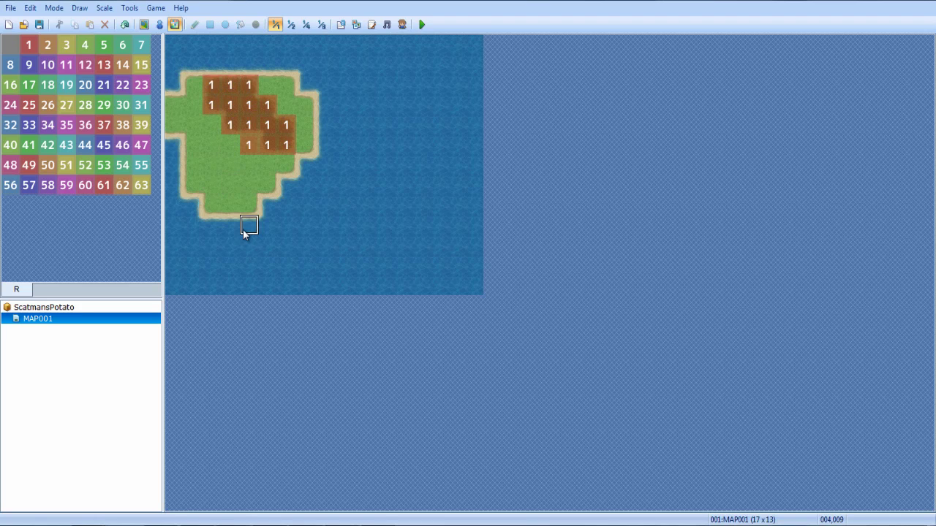
pyautogui.click(249, 125)
pyautogui.click(250, 138)
# Step: Return to Map mode and open the map properties of MAP001
pyautogui.click(53, 8)
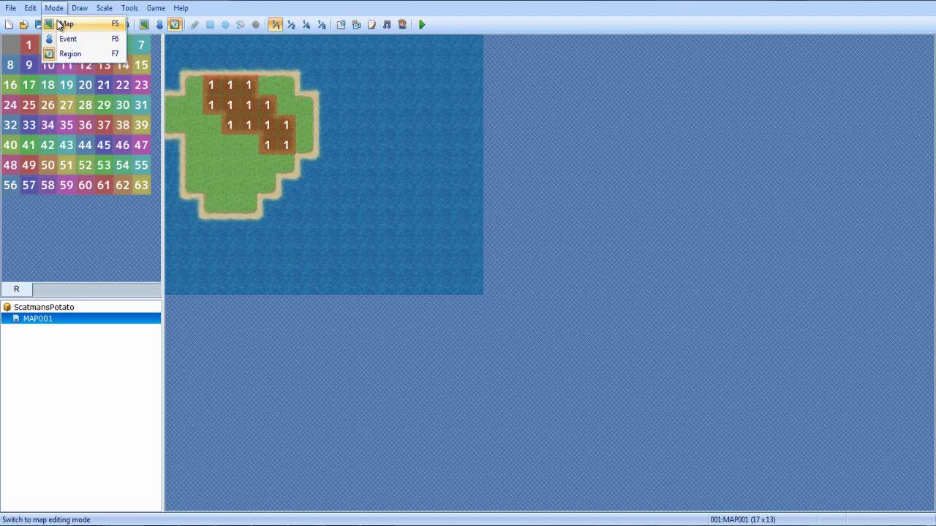
pyautogui.click(63, 52)
pyautogui.click(53, 8)
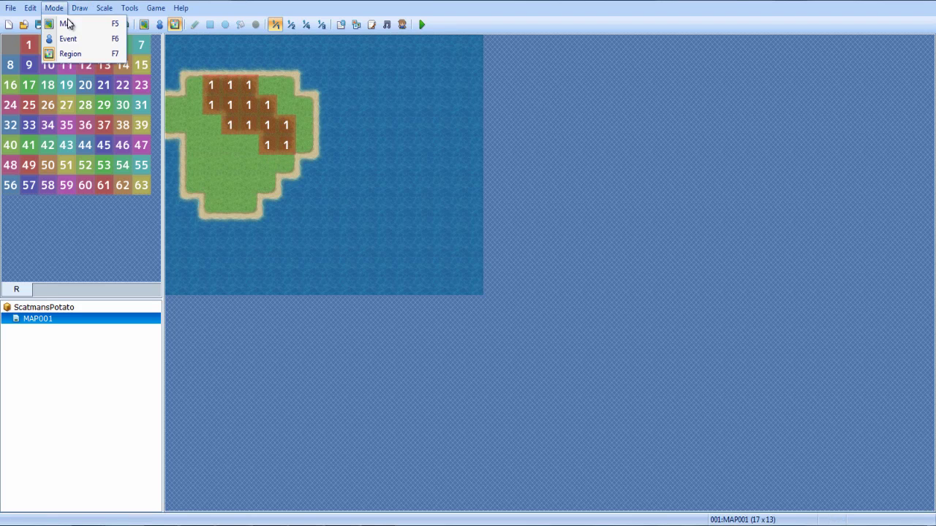
pyautogui.click(62, 21)
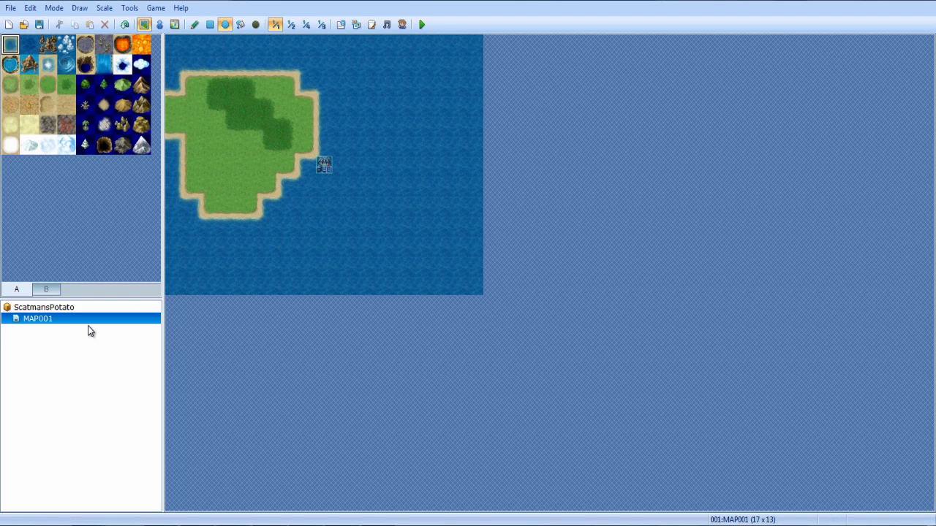
pyautogui.rightClick(63, 330)
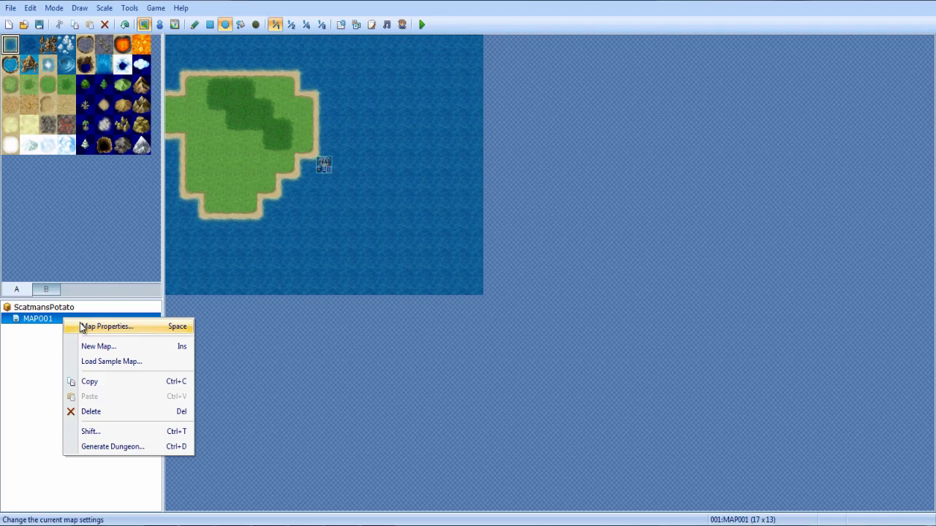
pyautogui.click(80, 328)
pyautogui.moveTo(526, 73); pyautogui.dragTo(558, 72)
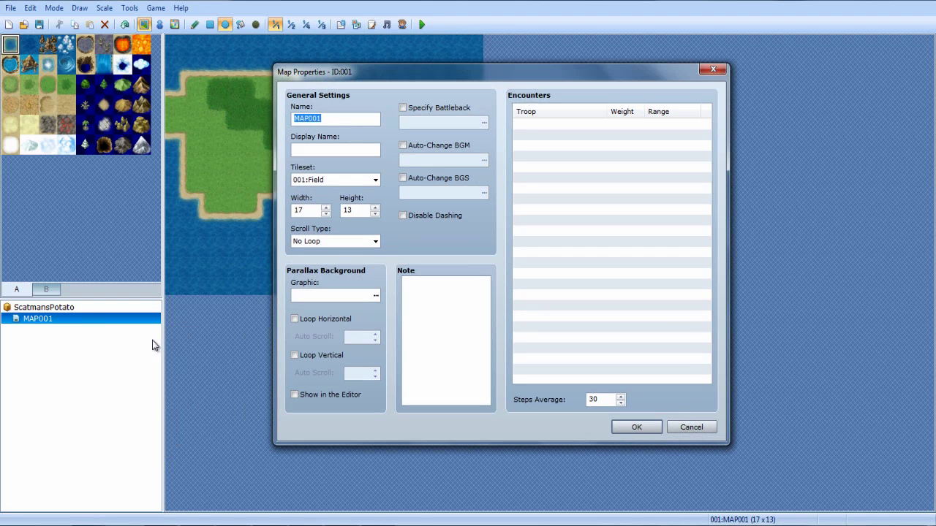
# Step: Add a 001:Slime*2 encounter with weight 10, limited by region ID to 1, 1, 1
pyautogui.doubleClick(570, 126)
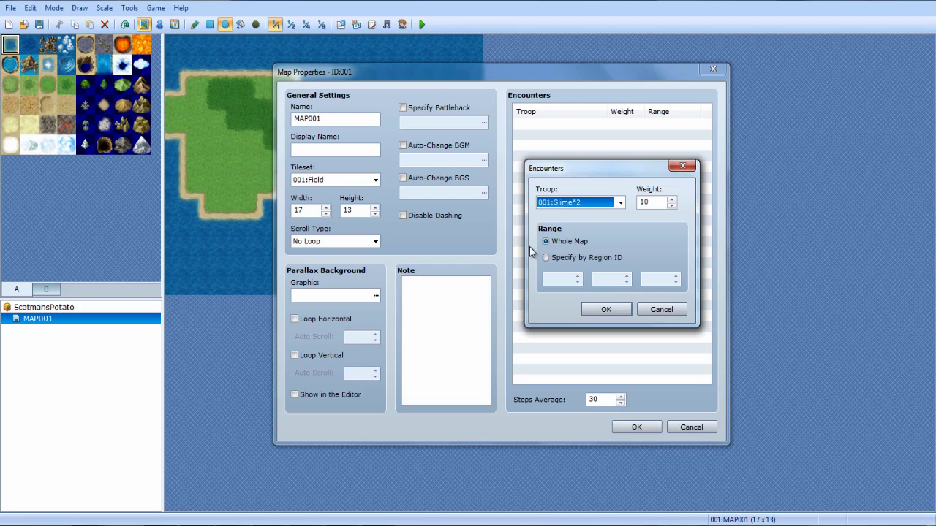
pyautogui.click(569, 241)
pyautogui.click(570, 259)
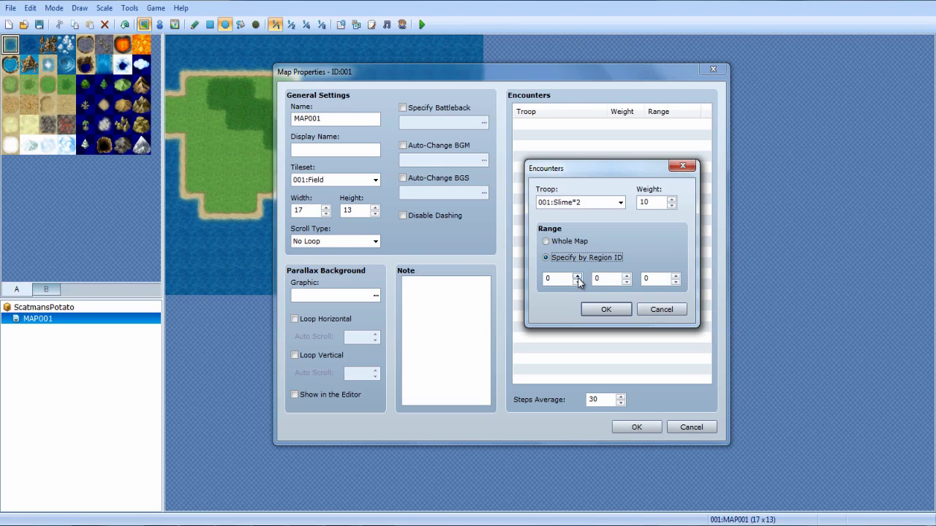
pyautogui.click(576, 279)
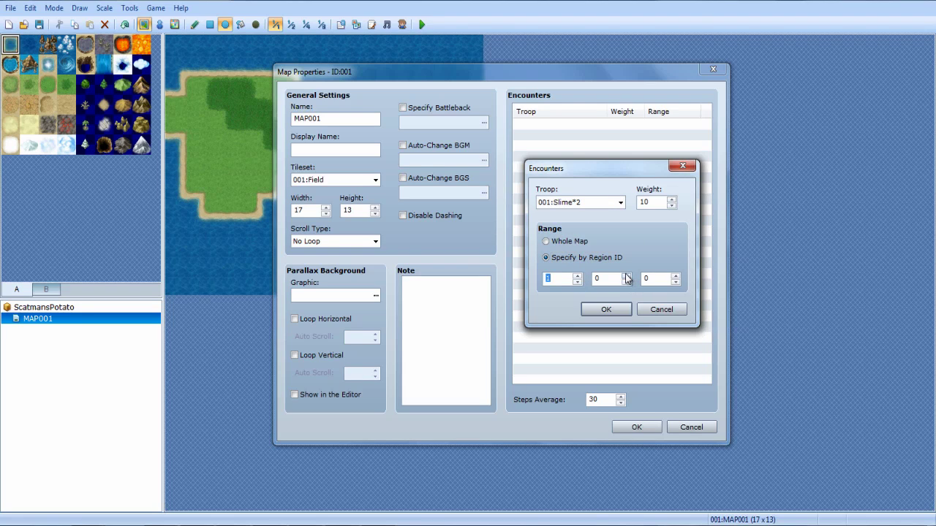
pyautogui.click(626, 275)
pyautogui.click(674, 277)
pyautogui.click(606, 310)
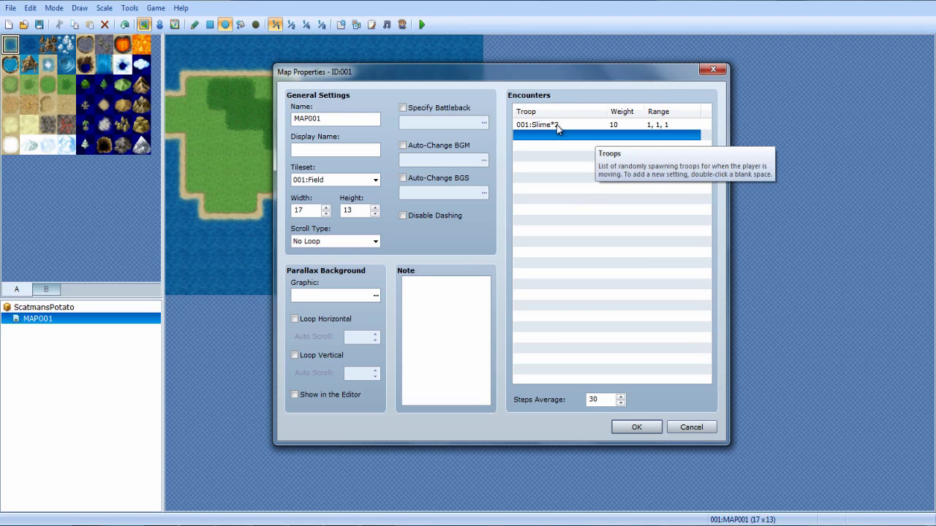
pyautogui.click(592, 125)
pyautogui.press('Down')
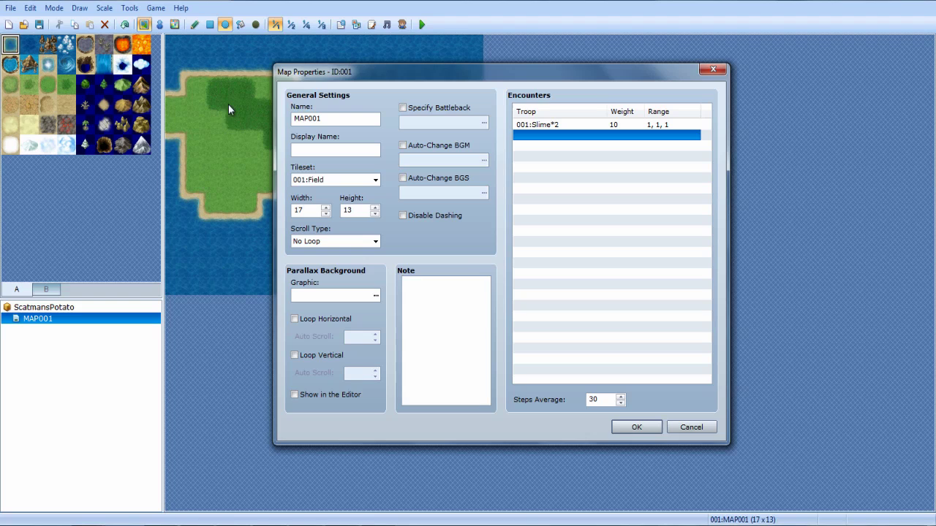
# Step: Confirm the map properties and cover the island's dark grass patch with the dark forest tile
pyautogui.click(642, 427)
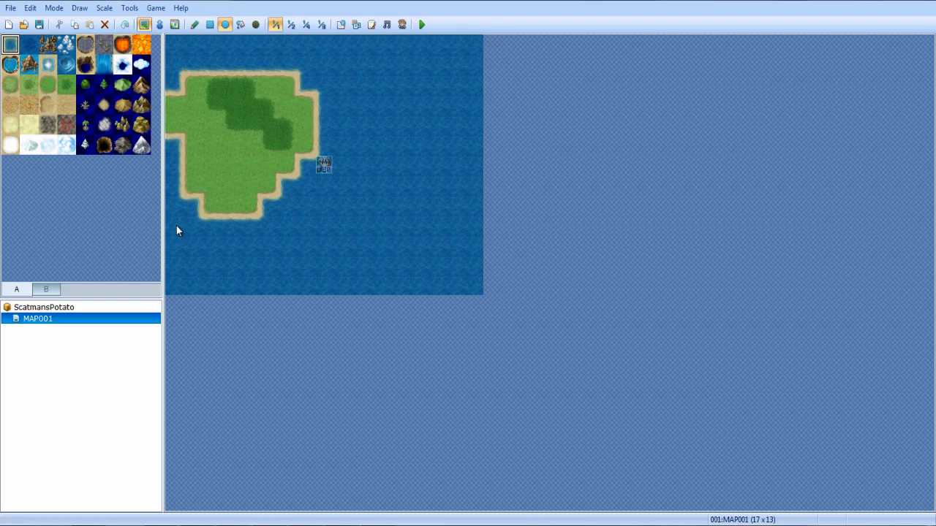
pyautogui.click(99, 84)
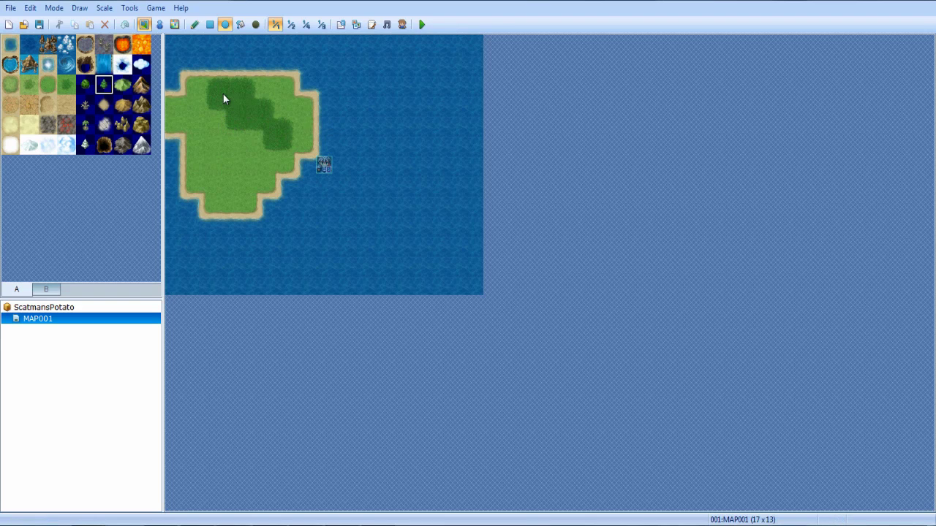
pyautogui.click(224, 100)
pyautogui.click(250, 110)
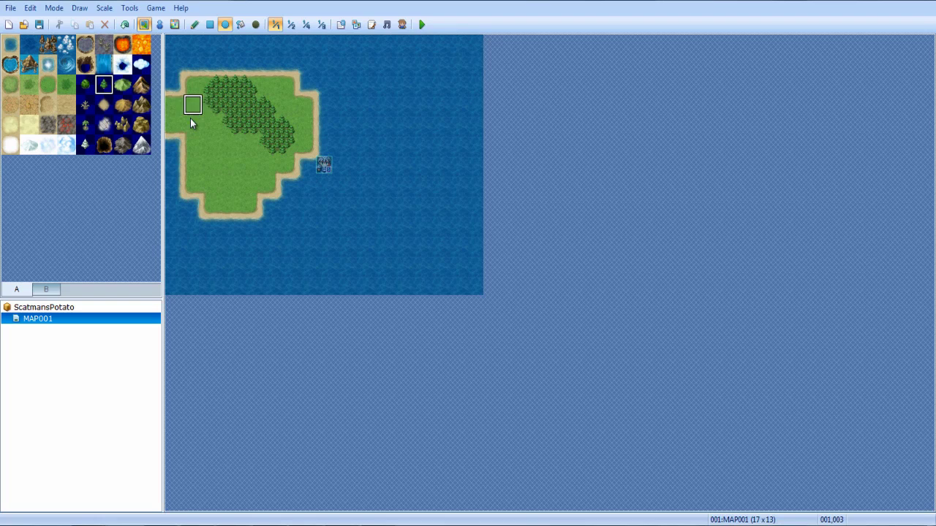
pyautogui.rightClick(234, 172)
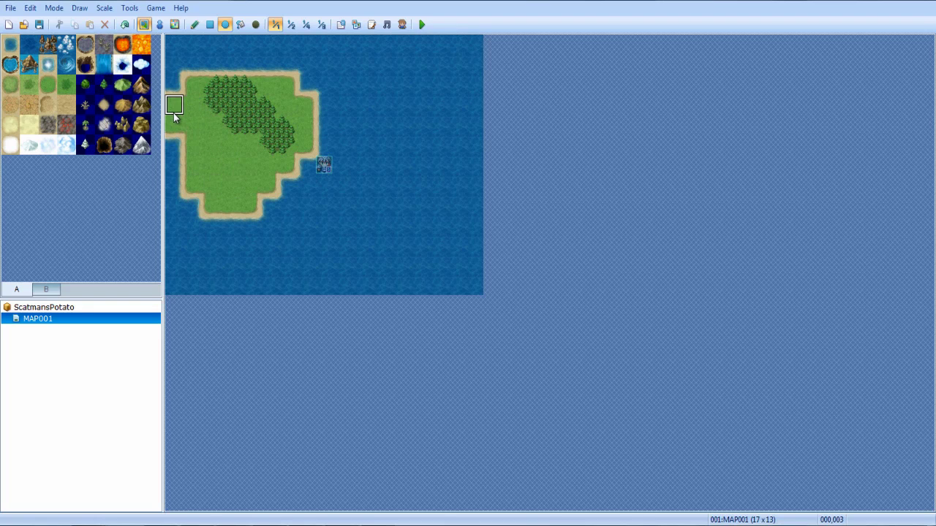
pyautogui.moveTo(174, 128); pyautogui.dragTo(187, 136)
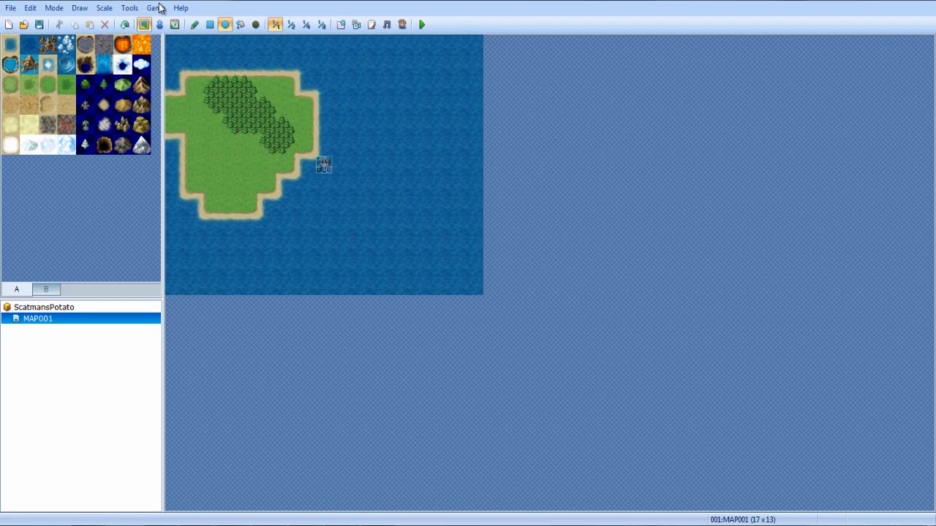
# Step: Draw freehand forest strips over the water beside and below the island with the Pencil, and undo them
pyautogui.click(55, 7)
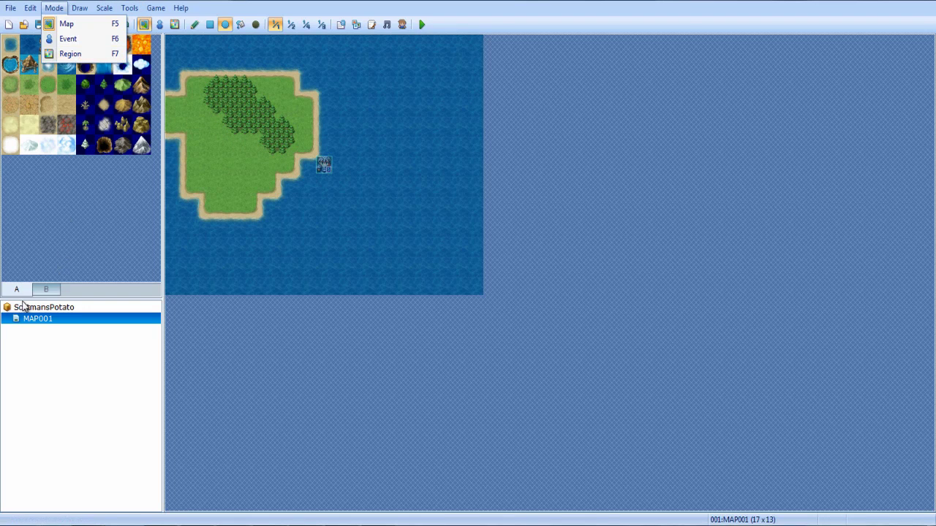
pyautogui.click(74, 70)
pyautogui.click(80, 7)
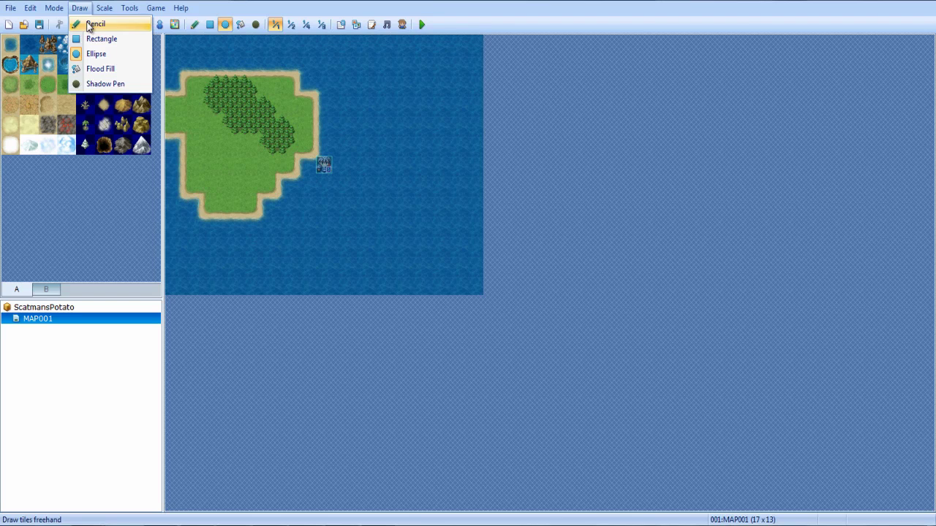
pyautogui.click(93, 24)
pyautogui.moveTo(380, 168)
pyautogui.mouseDown()
pyautogui.moveTo(428, 122)
pyautogui.moveTo(487, 237)
pyautogui.mouseUp()
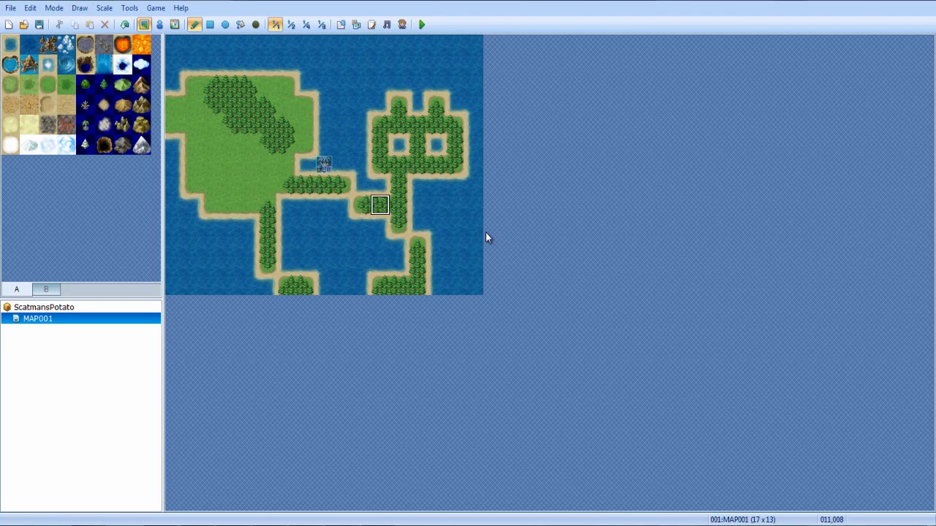
pyautogui.hotkey('ctrl', 'z')
pyautogui.hotkey('ctrl', 'z')
pyautogui.hotkey('ctrl', 'z')
pyautogui.hotkey('ctrl', 'z')
# Step: Draw a tall forest rectangle from the island's eastern part down to the map's lower edge, and undo it
pyautogui.click(77, 8)
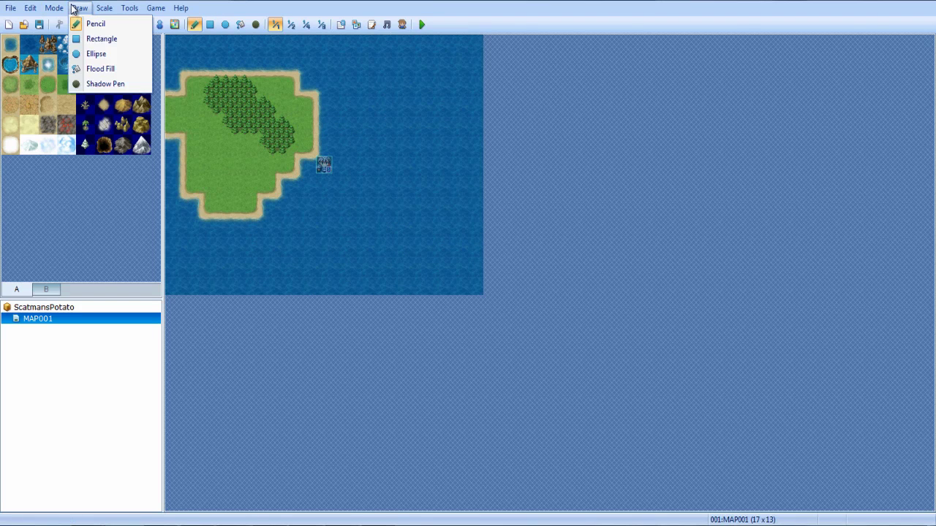
pyautogui.click(101, 39)
pyautogui.moveTo(380, 79)
pyautogui.mouseDown()
pyautogui.moveTo(541, 248)
pyautogui.moveTo(294, 300)
pyautogui.mouseUp()
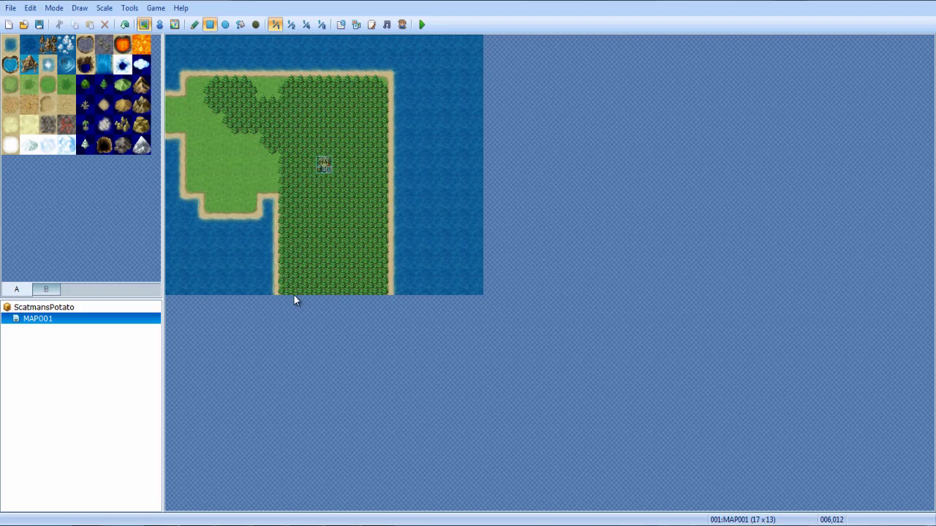
pyautogui.hotkey('ctrl', 'z')
# Step: Try drawing forest with the Ellipse tool across the lower part of the map
pyautogui.click(80, 8)
pyautogui.click(110, 55)
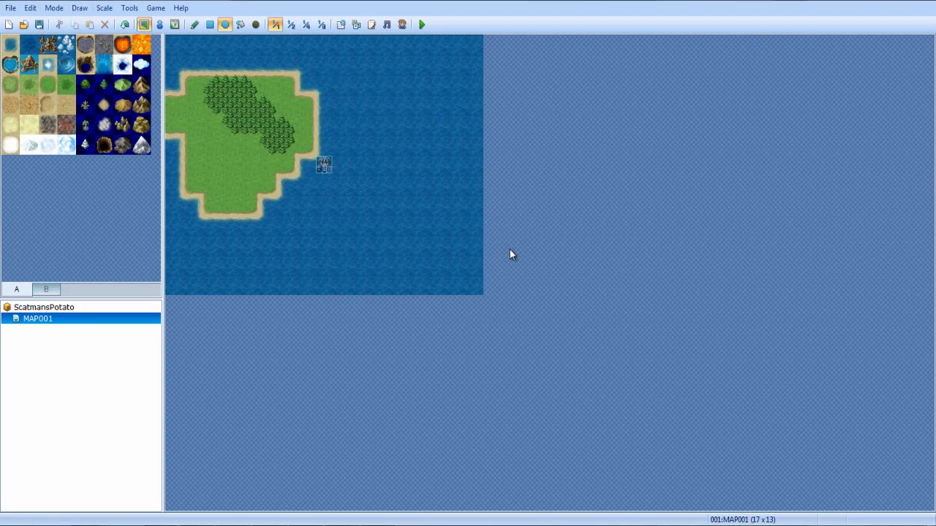
pyautogui.moveTo(509, 254)
pyautogui.mouseDown()
pyautogui.moveTo(348, 73)
pyautogui.moveTo(223, 57)
pyautogui.moveTo(175, 190)
pyautogui.moveTo(189, 92)
pyautogui.moveTo(209, 223)
pyautogui.mouseUp()
# Step: Flood fill the water and the island's grass with forest, undoing each fill
pyautogui.click(79, 8)
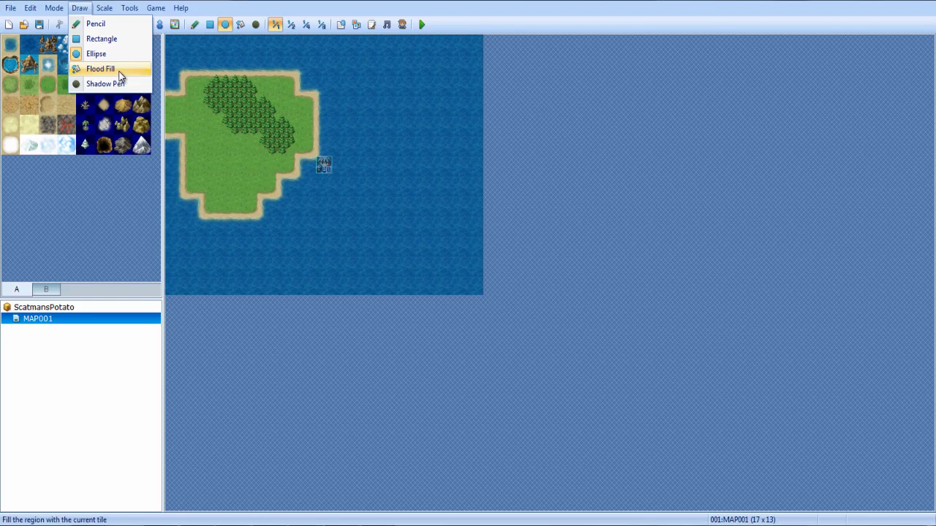
pyautogui.click(120, 76)
pyautogui.click(378, 96)
pyautogui.hotkey('ctrl', 'z')
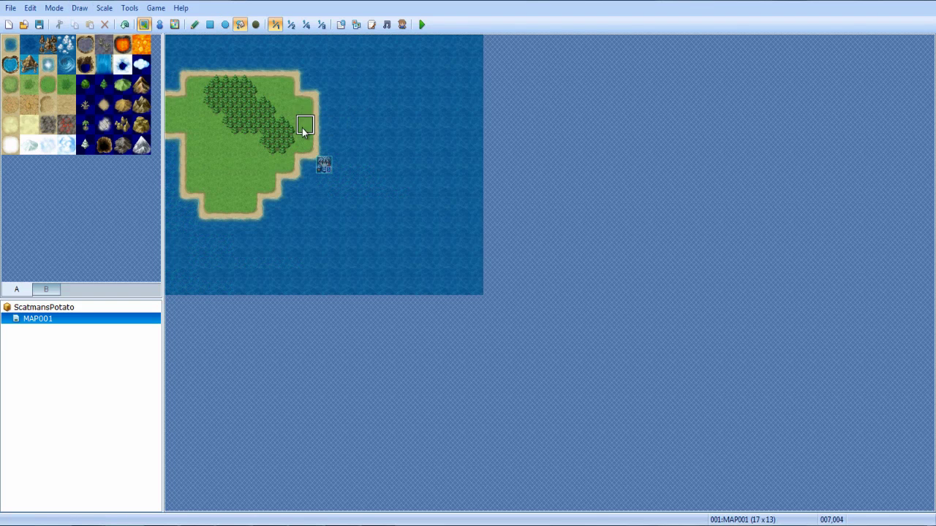
pyautogui.click(241, 173)
pyautogui.hotkey('ctrl', 'z')
pyautogui.click(312, 229)
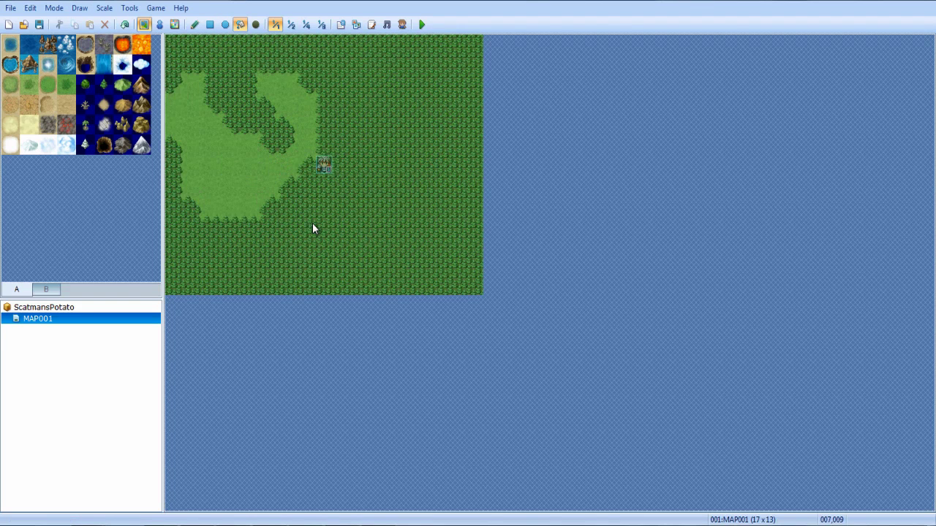
pyautogui.hotkey('ctrl', 'z')
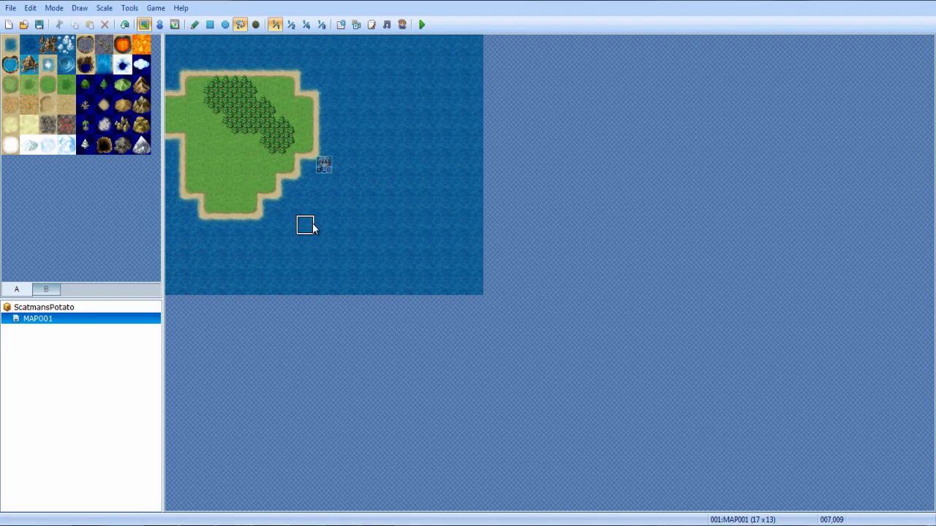
# Step: Paint a vertical shadow strip along the island's eastern shore with the Shadow Pen, and undo it
pyautogui.click(80, 8)
pyautogui.click(117, 85)
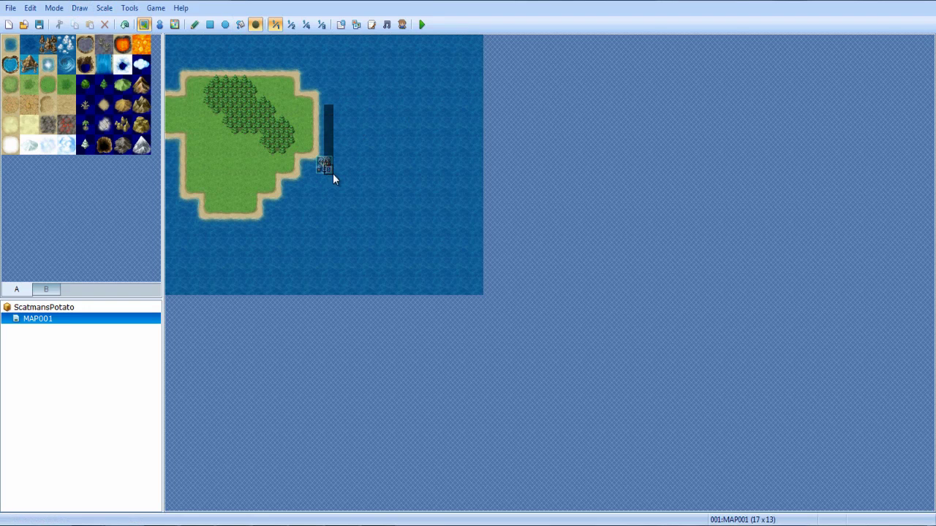
pyautogui.moveTo(333, 176)
pyautogui.mouseDown()
pyautogui.moveTo(335, 151)
pyautogui.moveTo(351, 149)
pyautogui.moveTo(330, 189)
pyautogui.moveTo(315, 159)
pyautogui.moveTo(326, 100)
pyautogui.mouseUp()
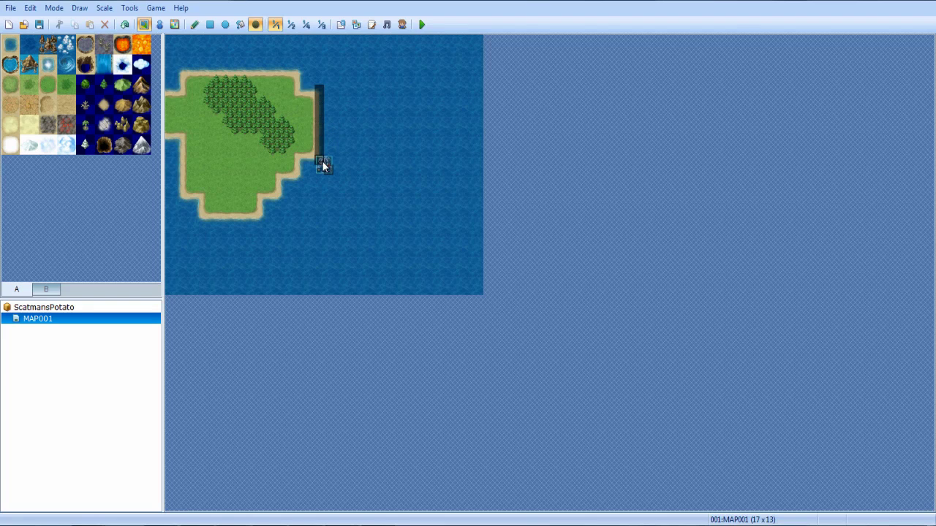
pyautogui.hotkey('ctrl', 'z')
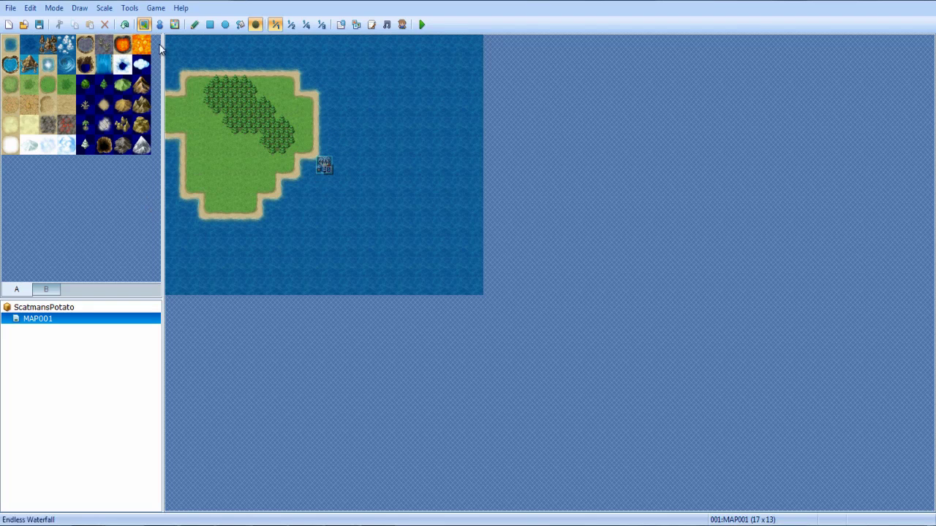
# Step: Choose the Pencil and change the tileset of MAP001 to 002:Exterior
pyautogui.click(194, 24)
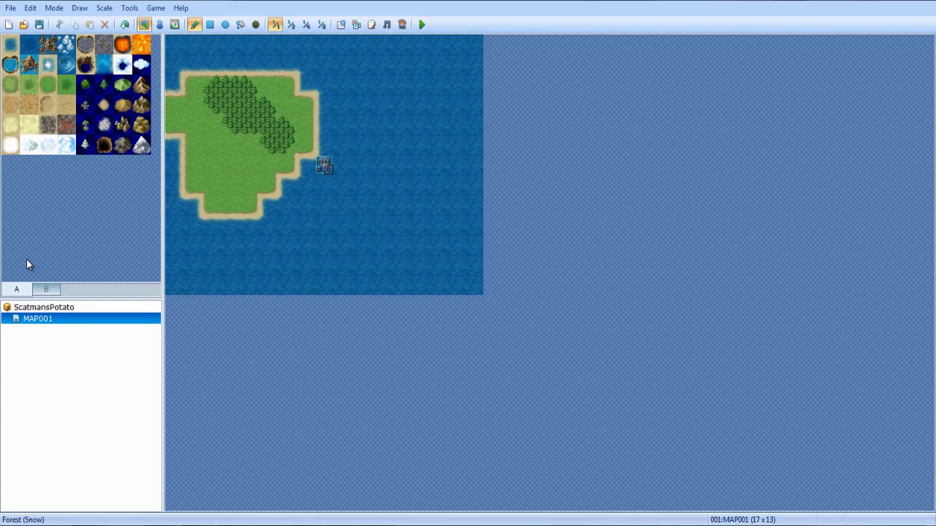
pyautogui.rightClick(62, 319)
pyautogui.click(95, 324)
pyautogui.click(300, 181)
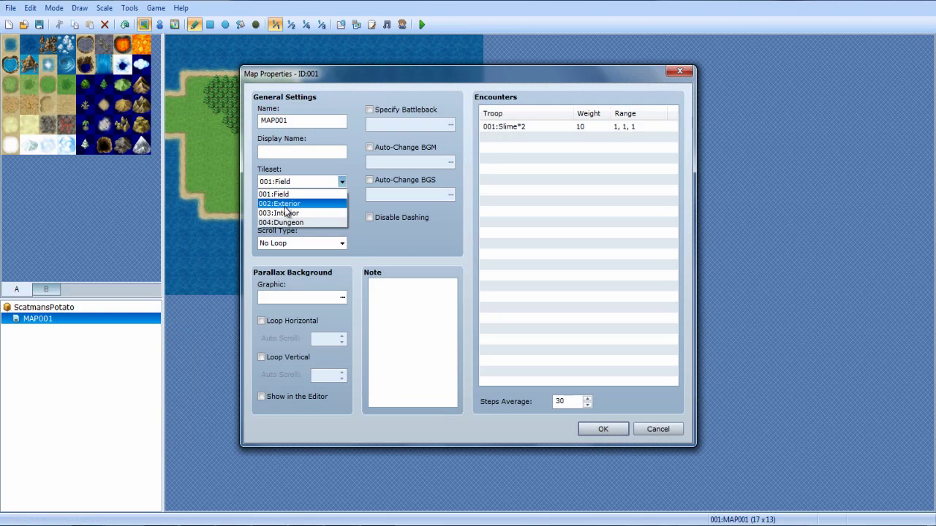
pyautogui.click(286, 204)
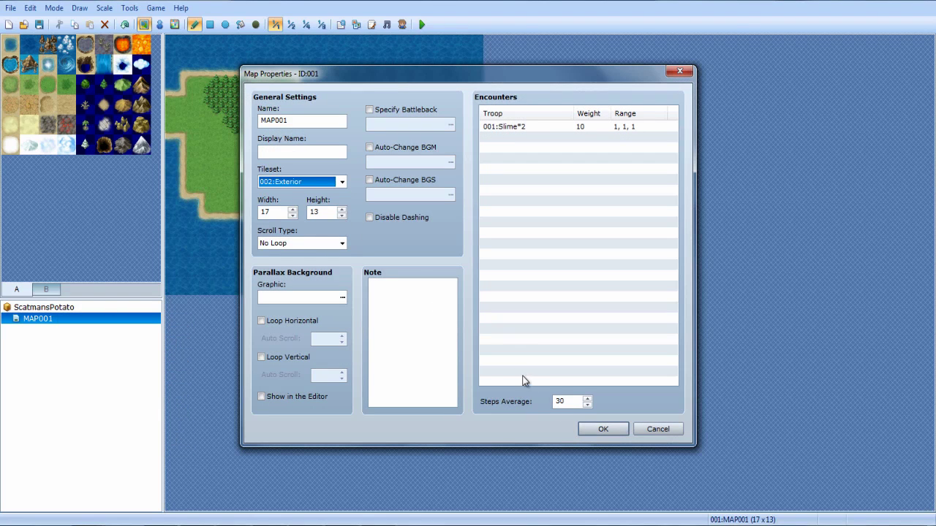
pyautogui.click(601, 429)
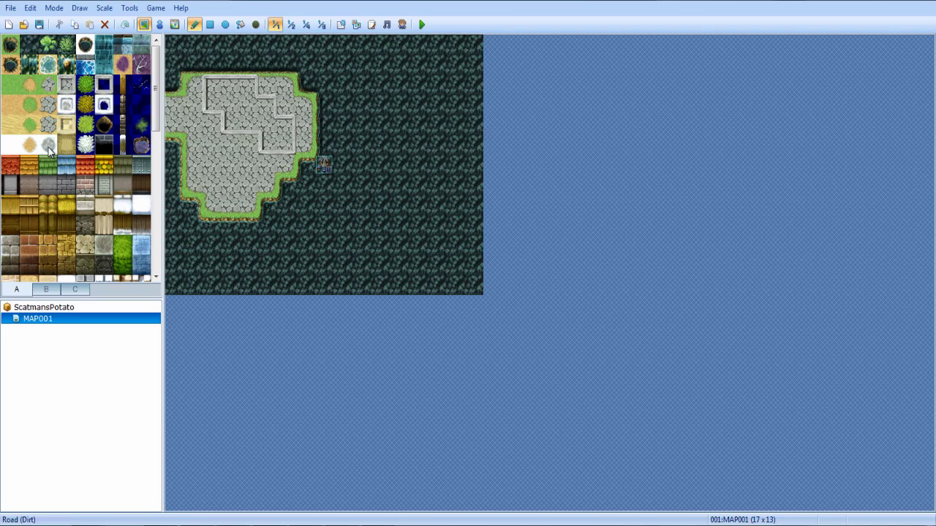
# Step: Paint a 3 by 3 block of wooden wall on the island and cover the outlined paving beside it with plain stone
pyautogui.click(22, 224)
pyautogui.moveTo(230, 86)
pyautogui.mouseDown()
pyautogui.moveTo(247, 110)
pyautogui.moveTo(249, 100)
pyautogui.moveTo(206, 99)
pyautogui.moveTo(242, 126)
pyautogui.moveTo(209, 119)
pyautogui.mouseUp()
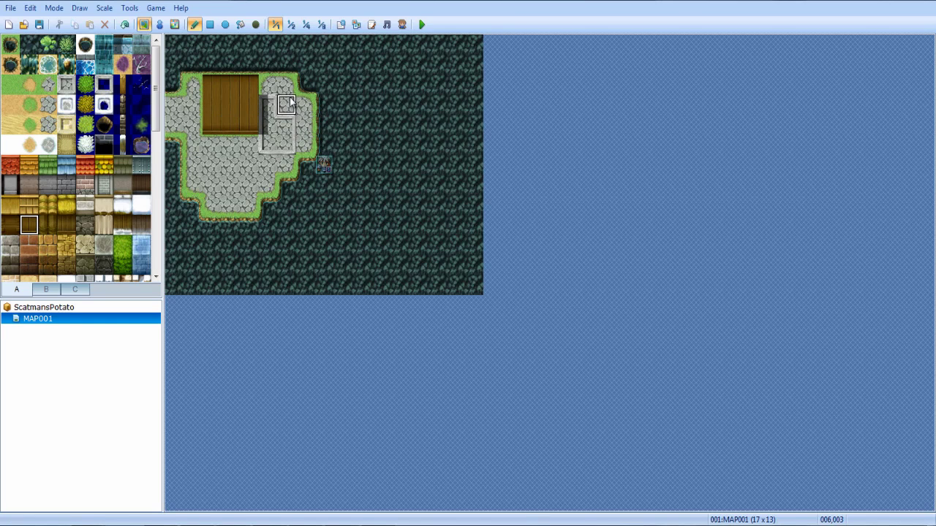
pyautogui.rightClick(269, 126)
pyautogui.moveTo(268, 123); pyautogui.dragTo(268, 102)
# Step: Paint shadows on the paving east of the wooden wall with the Shadow Pen, and clear them
pyautogui.click(255, 24)
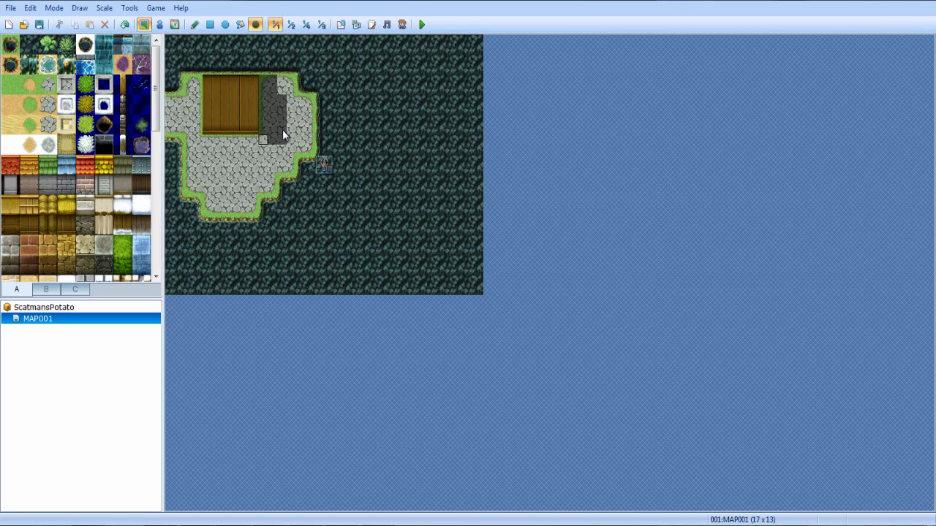
pyautogui.moveTo(273, 79); pyautogui.dragTo(265, 128)
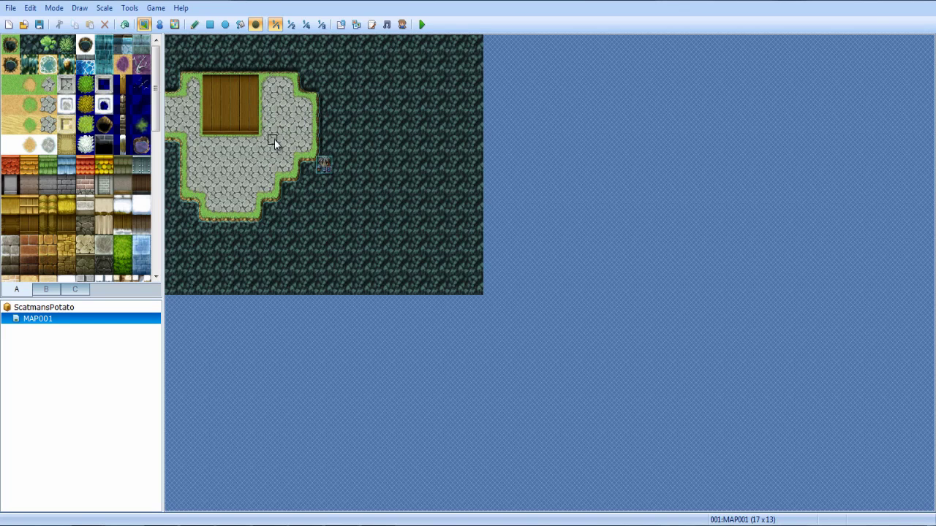
# Step: Switch back to the Pencil and set the tileset of MAP001 to 001:Field
pyautogui.click(194, 25)
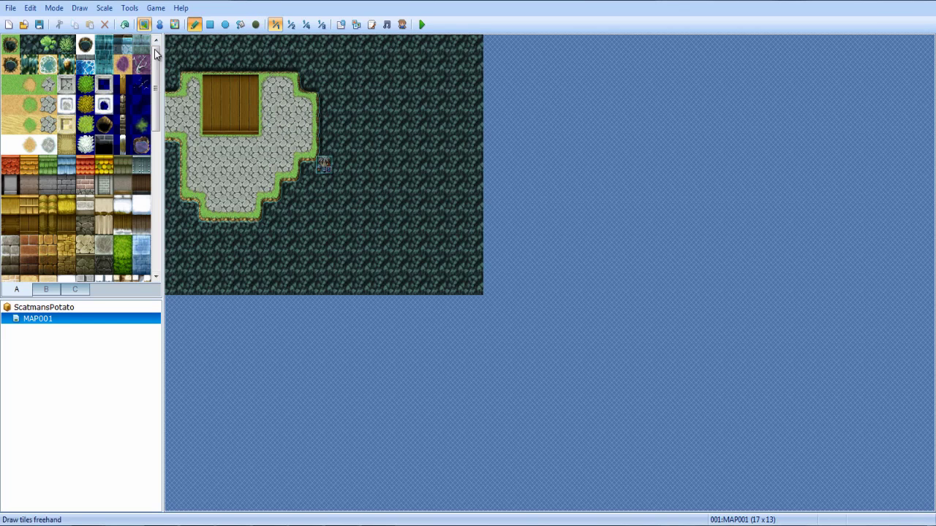
pyautogui.rightClick(45, 336)
pyautogui.click(77, 338)
pyautogui.click(300, 182)
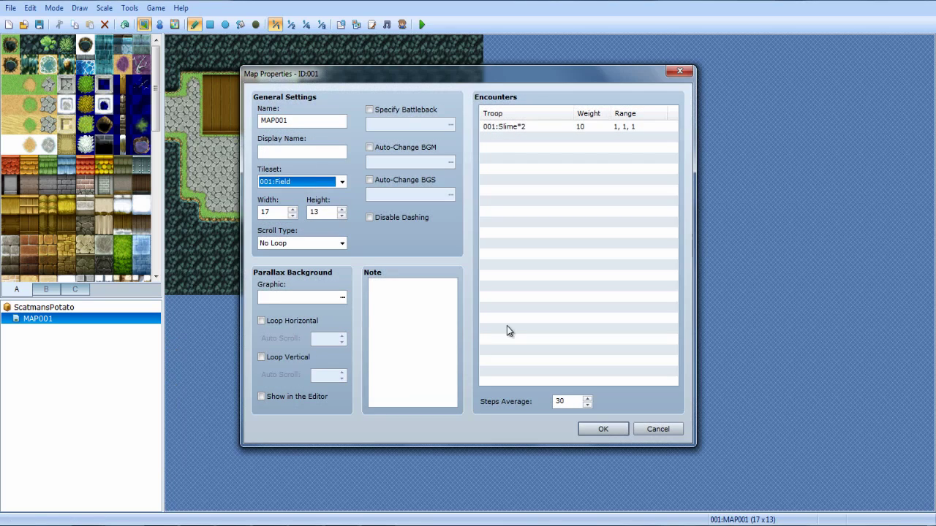
pyautogui.click(602, 429)
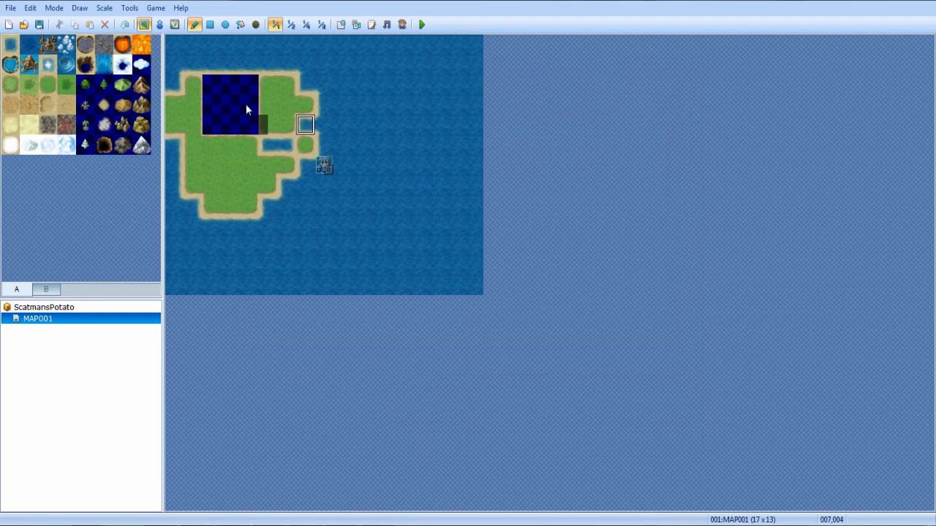
# Step: Undo all the painting on MAP001 until the map is only water
pyautogui.hotkey('ctrl', 'z')
pyautogui.hotkey('ctrl', 'z')
pyautogui.hotkey('ctrl', 'z')
pyautogui.hotkey('ctrl', 'z')
pyautogui.hotkey('ctrl', 'z')
pyautogui.hotkey('ctrl', 'z')
pyautogui.hotkey('ctrl', 'z')
pyautogui.hotkey('ctrl', 'z')
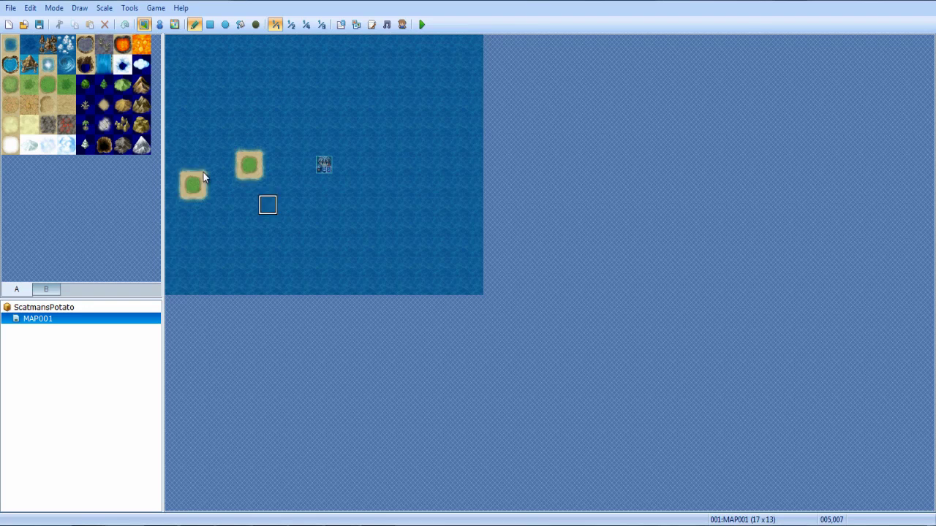
pyautogui.hotkey('ctrl', 'z')
pyautogui.hotkey('ctrl', 'z')
# Step: View the map at 1:2, 1:4 and 1:8 scale, and return it to 1:1
pyautogui.click(82, 8)
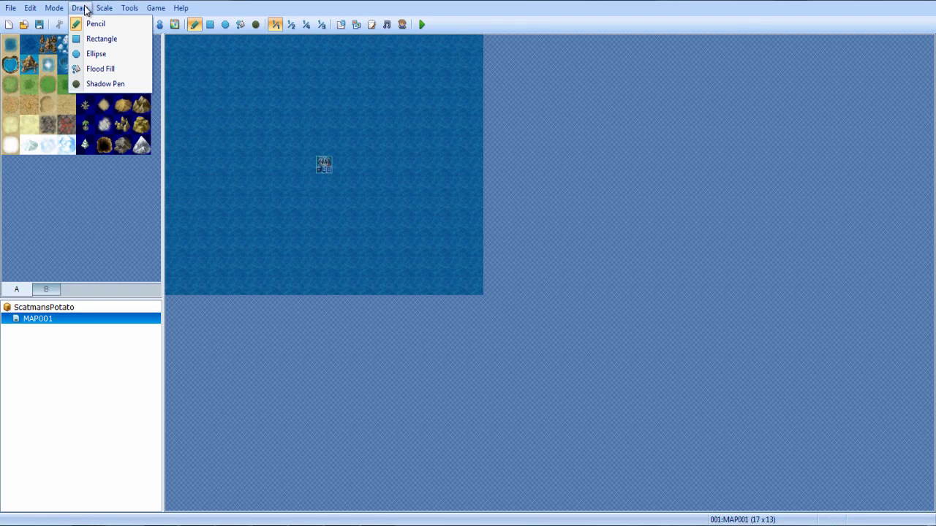
pyautogui.moveTo(95, 9)
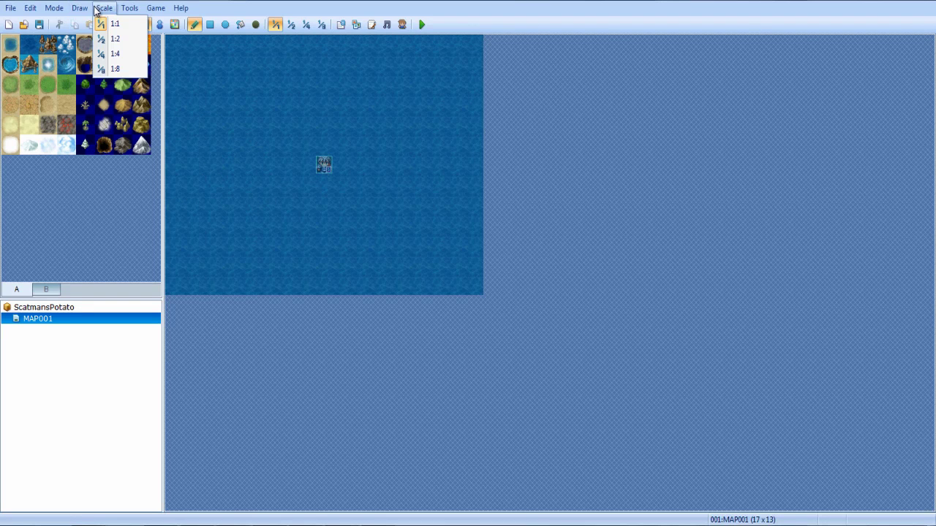
pyautogui.click(113, 38)
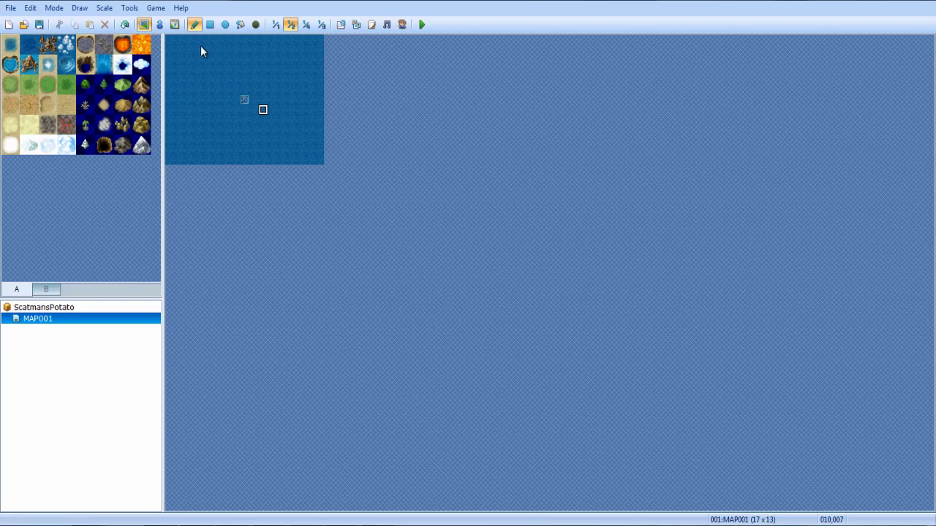
pyautogui.click(105, 7)
pyautogui.click(120, 52)
pyautogui.click(104, 8)
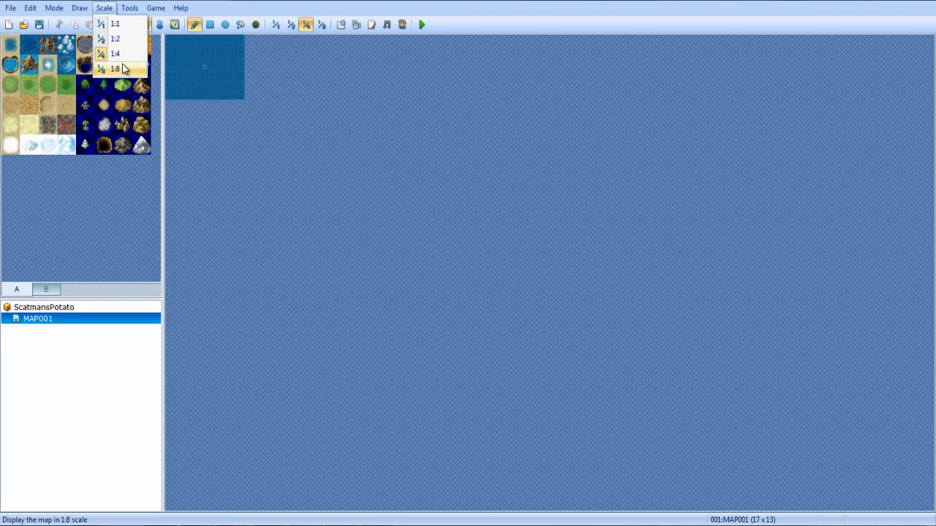
pyautogui.click(119, 67)
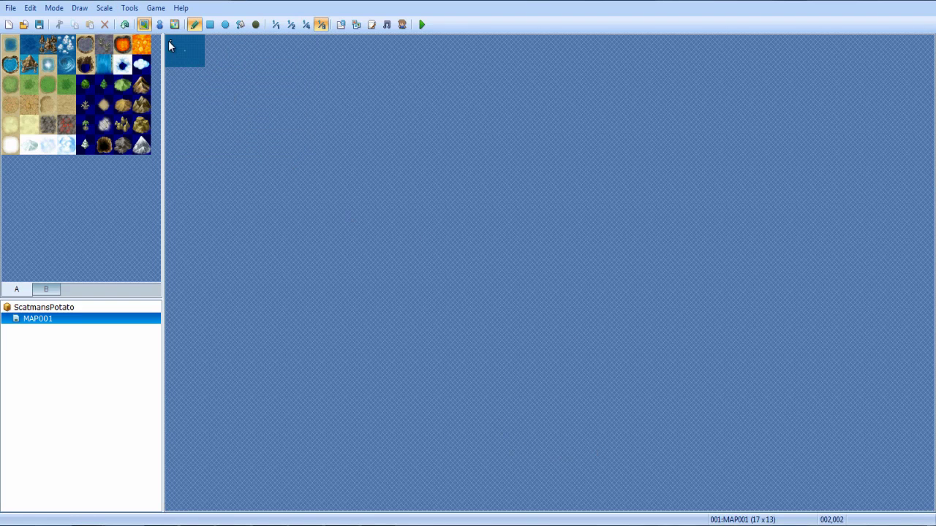
pyautogui.click(104, 7)
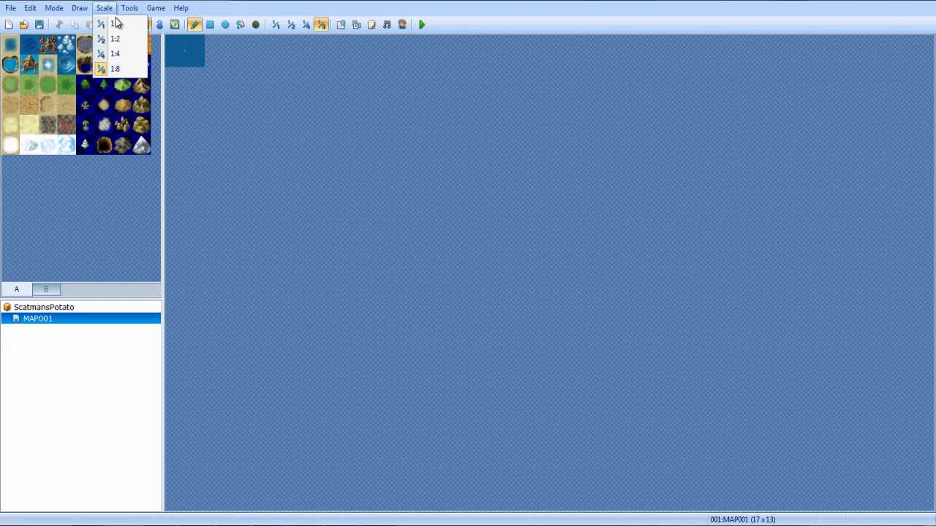
pyautogui.click(119, 22)
# Step: Open the project database and close it without changing anything
pyautogui.click(127, 8)
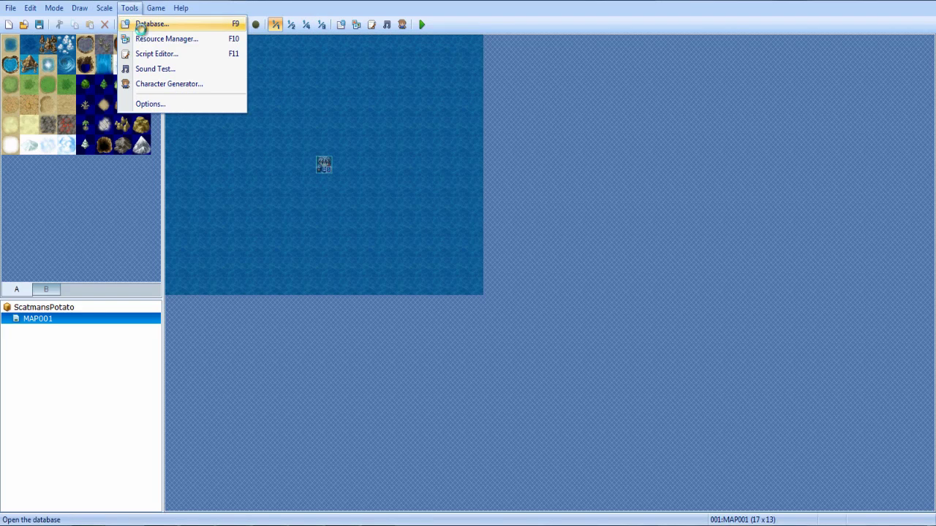
pyautogui.click(143, 28)
pyautogui.press('Escape')
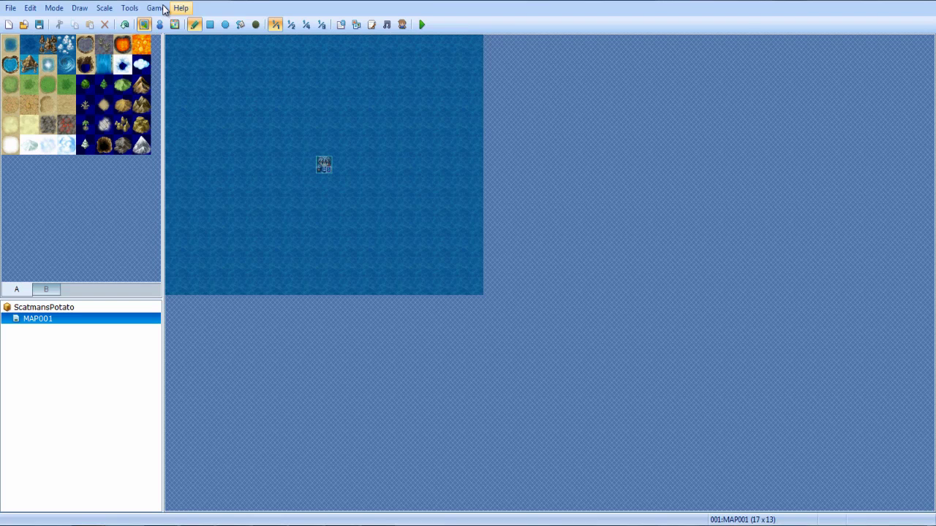
# Step: Open the Resource Manager and look through the graphics folders from Battlebacks1 down to System
pyautogui.click(129, 8)
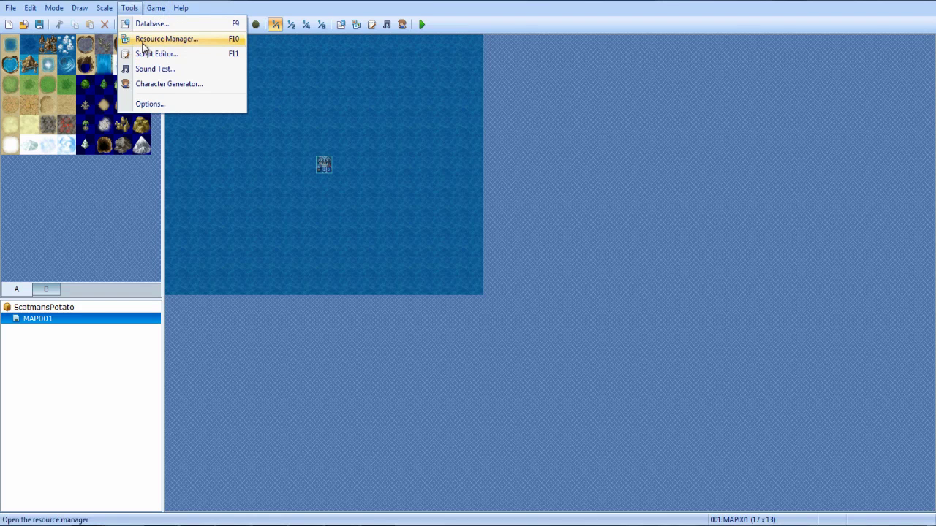
pyautogui.click(166, 41)
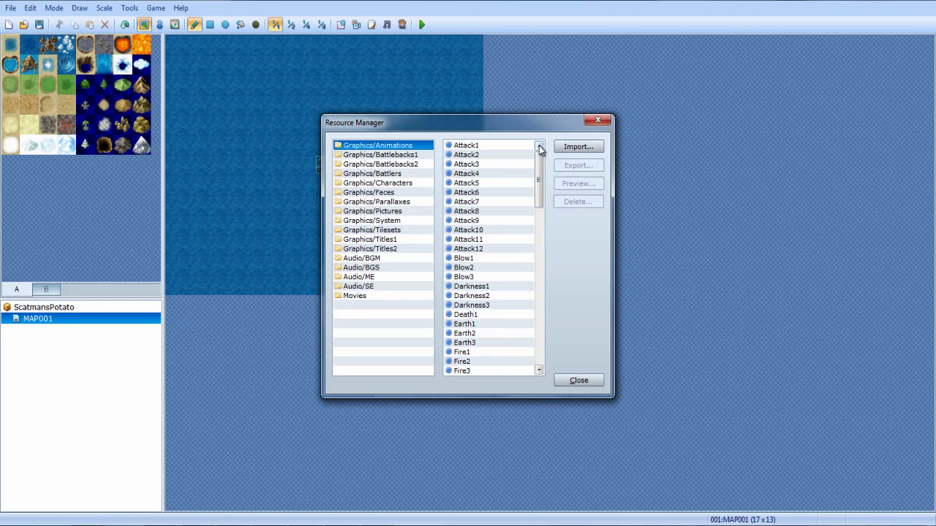
pyautogui.click(395, 155)
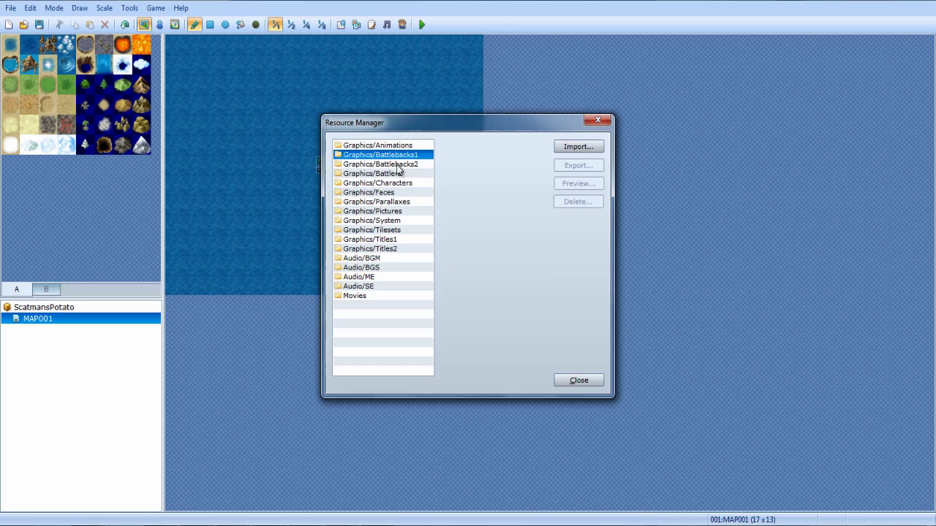
pyautogui.press('Down')
pyautogui.press('Down')
pyautogui.press('Down')
pyautogui.press('Down')
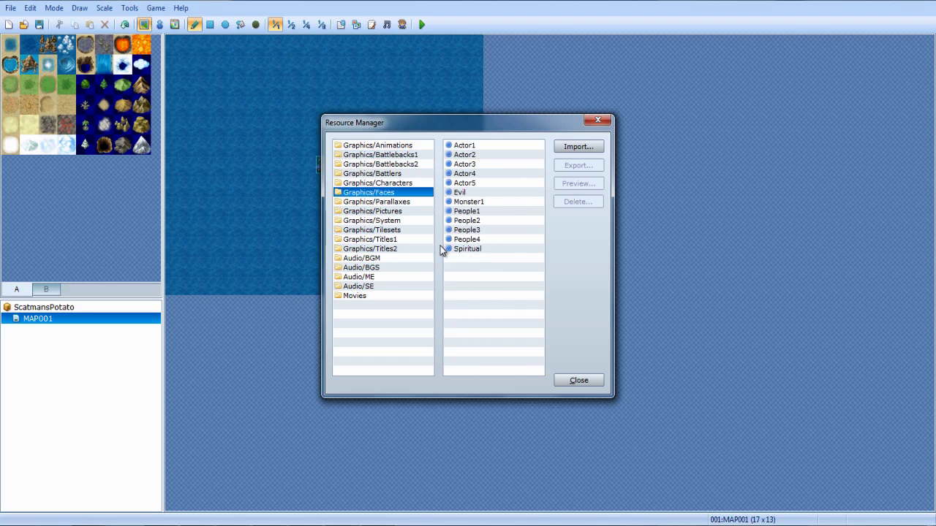
pyautogui.press('Down')
pyautogui.press('Down')
pyautogui.press('Down')
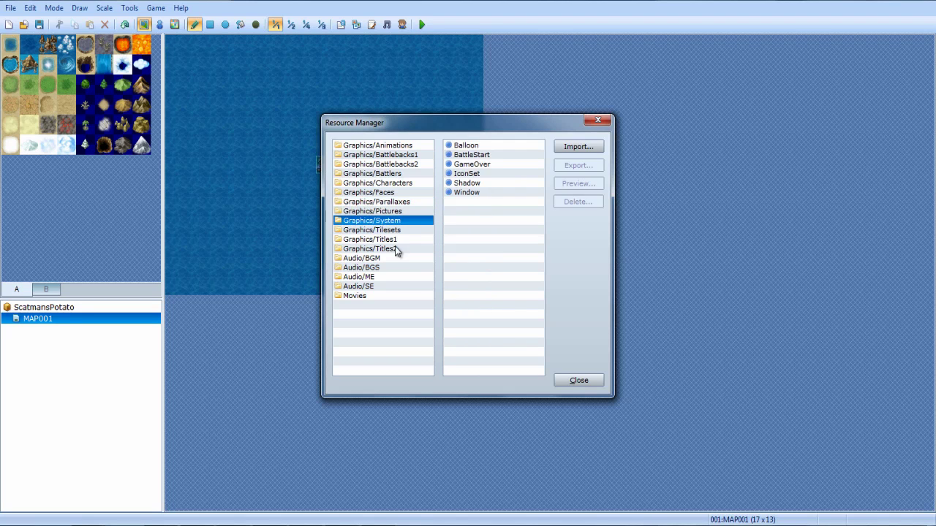
# Step: Look back at the Pictures folder and continue through Tilesets to the Titles1 and Titles2 graphics
pyautogui.press('Up')
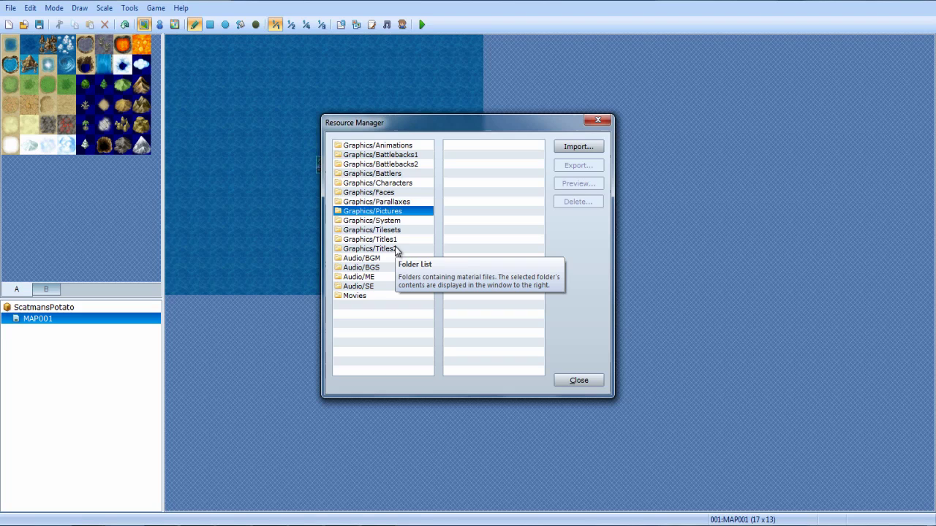
pyautogui.press('Down')
pyautogui.press('Down')
pyautogui.press('Down')
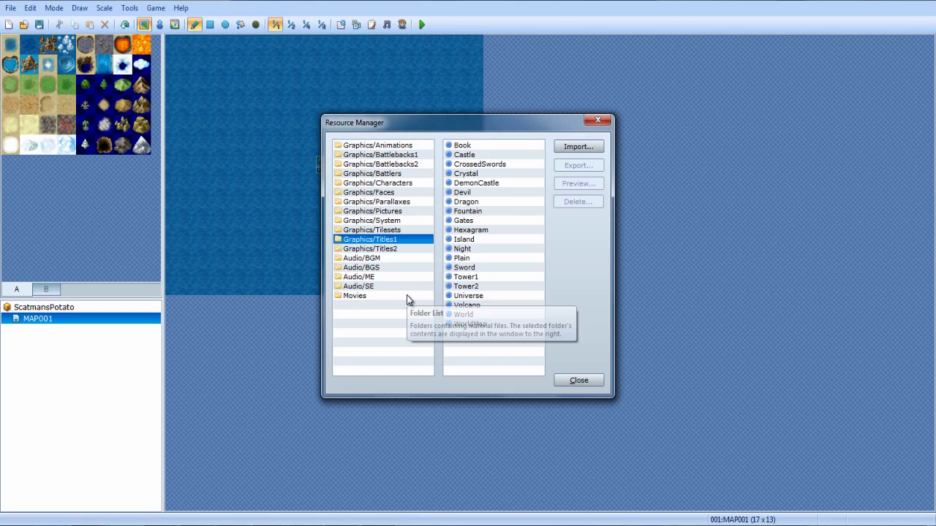
pyautogui.press('Down')
pyautogui.press('Up')
pyautogui.press('Down')
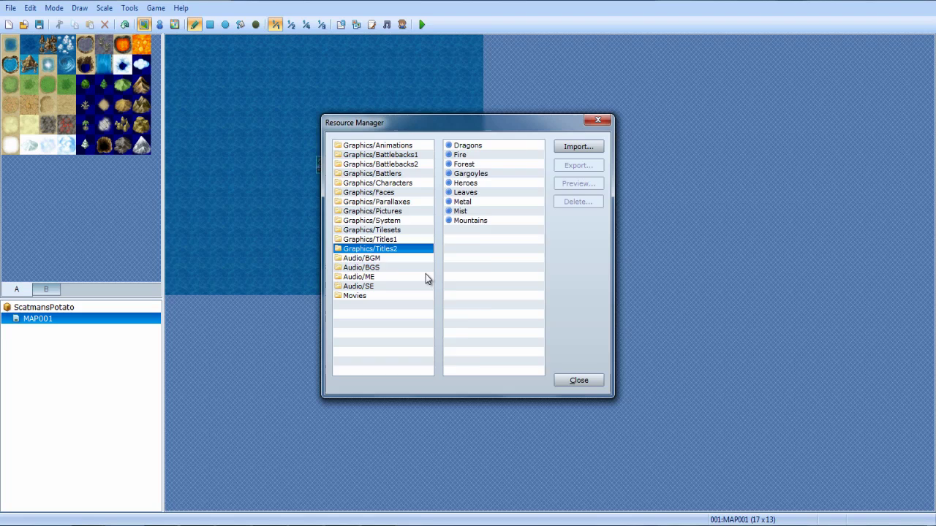
# Step: View the Audio/BGM folder and go through the background sounds in Audio/BGS, such as Quake, Clock and Wind
pyautogui.press('Down')
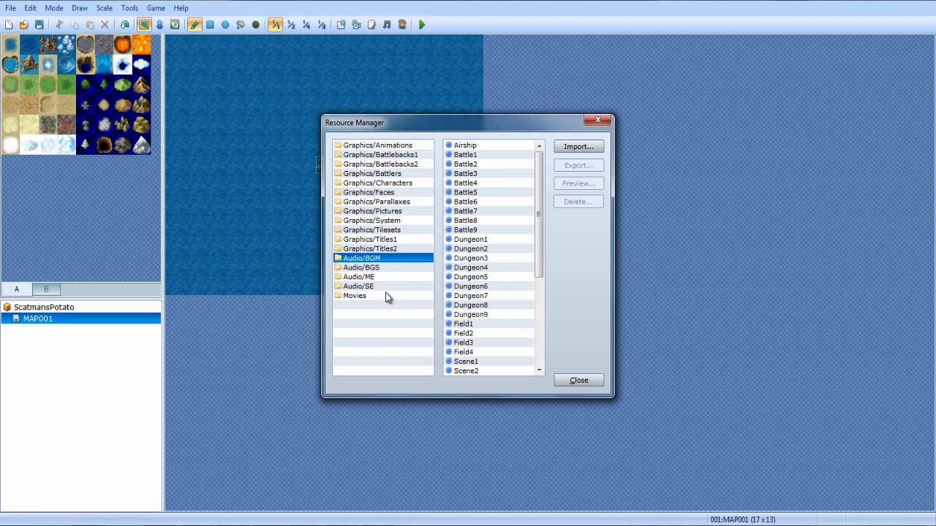
pyautogui.press('Down')
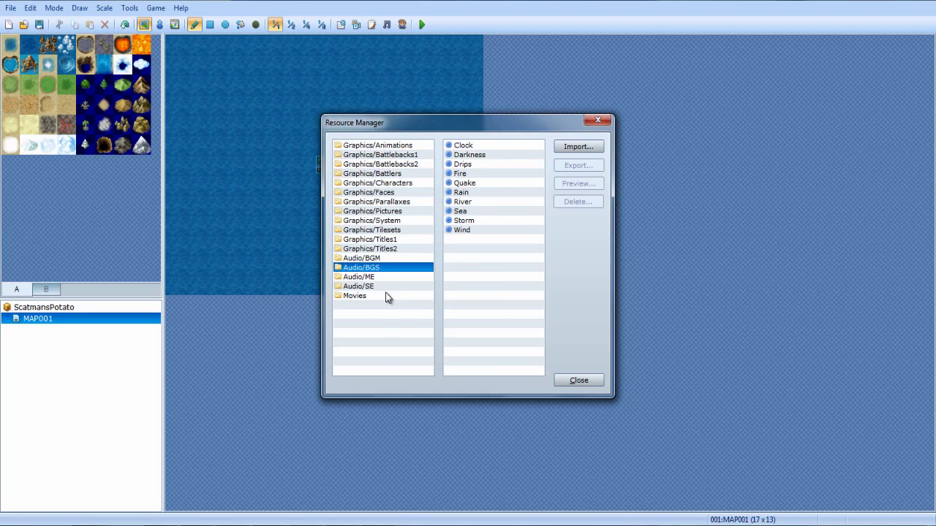
pyautogui.click(468, 211)
pyautogui.click(468, 193)
pyautogui.click(469, 184)
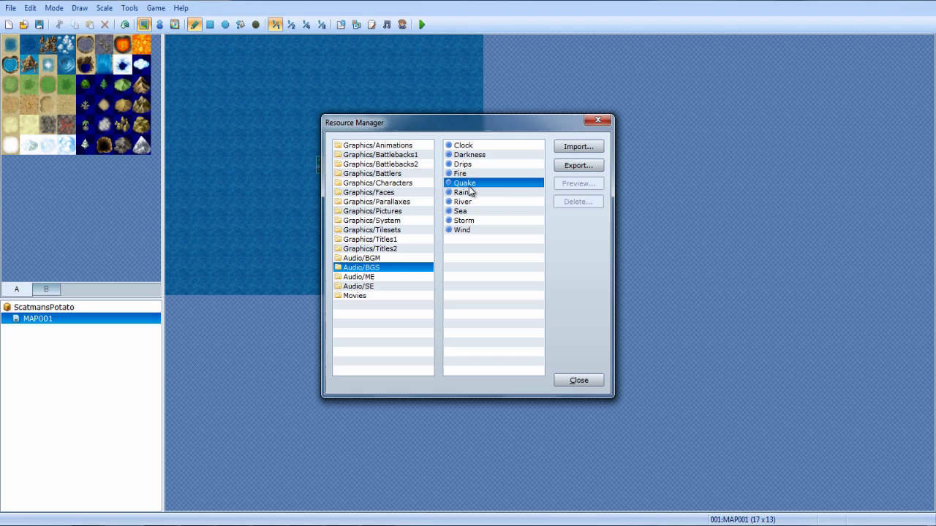
pyautogui.click(471, 174)
pyautogui.click(475, 165)
pyautogui.click(475, 155)
pyautogui.click(475, 146)
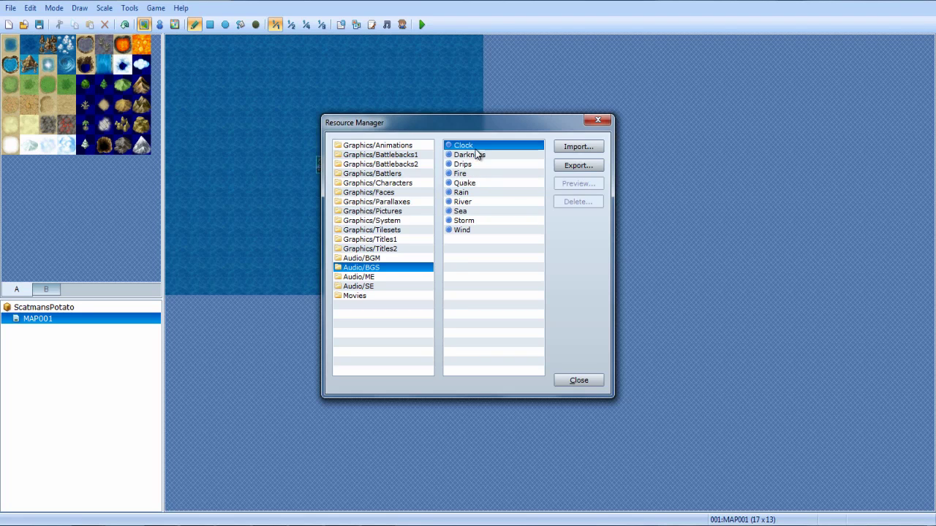
pyautogui.click(476, 229)
# Step: Look through the Audio/ME and Audio/SE folders, selecting Fanfare3 and Battle2 as examples
pyautogui.click(384, 277)
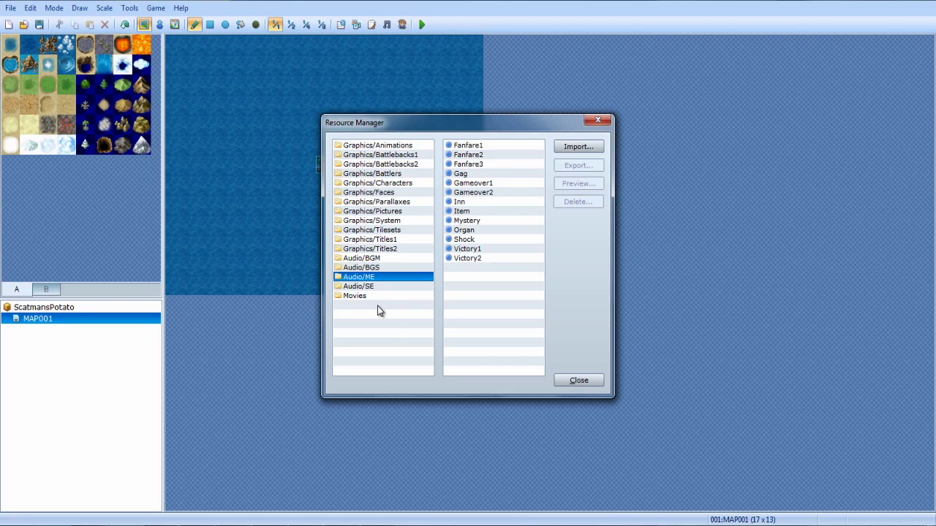
pyautogui.click(408, 289)
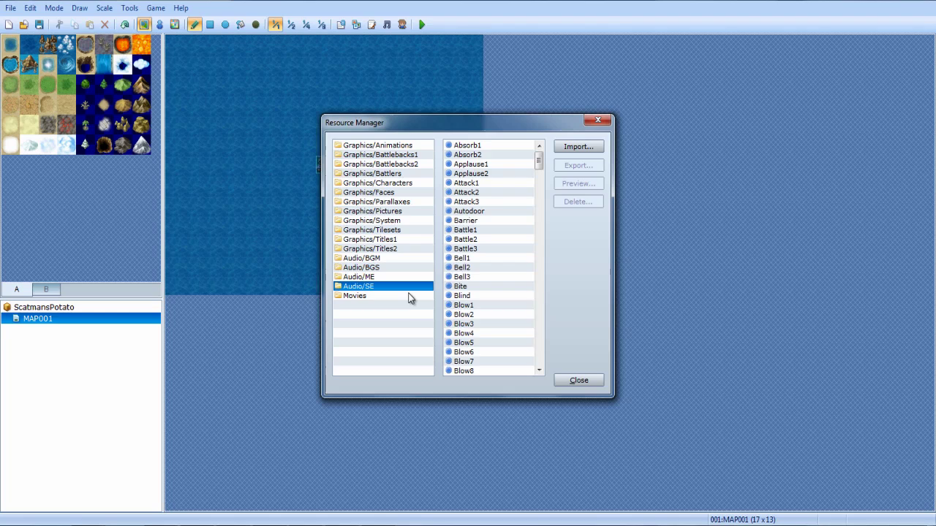
pyautogui.press('Up')
pyautogui.click(468, 165)
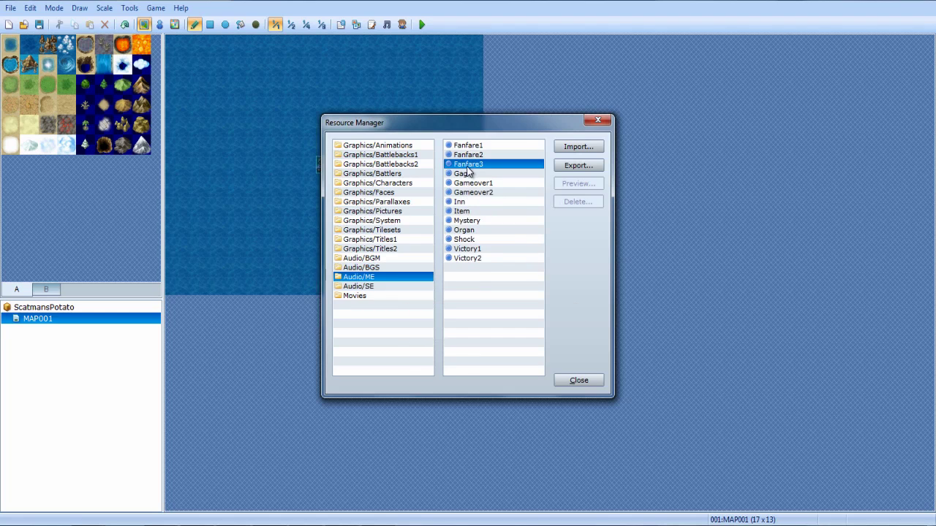
pyautogui.click(391, 286)
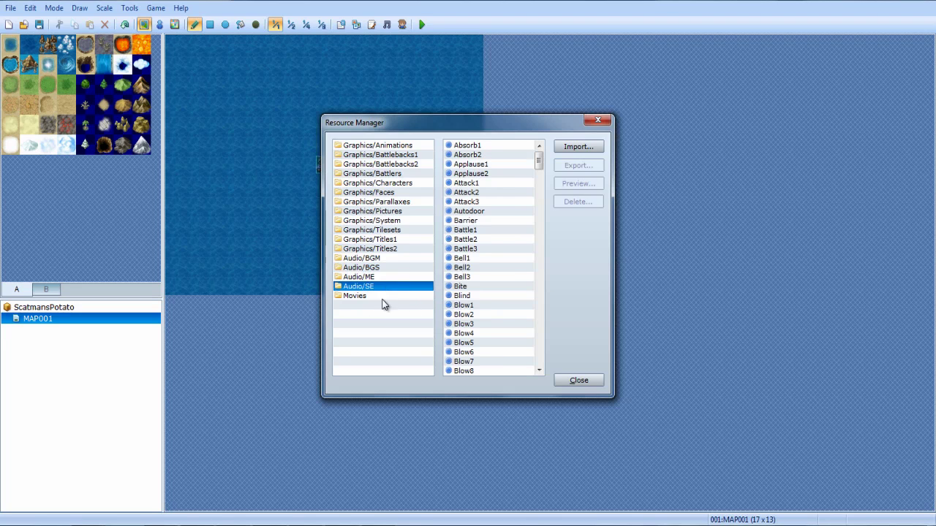
pyautogui.moveTo(541, 162); pyautogui.dragTo(554, 140)
pyautogui.click(481, 240)
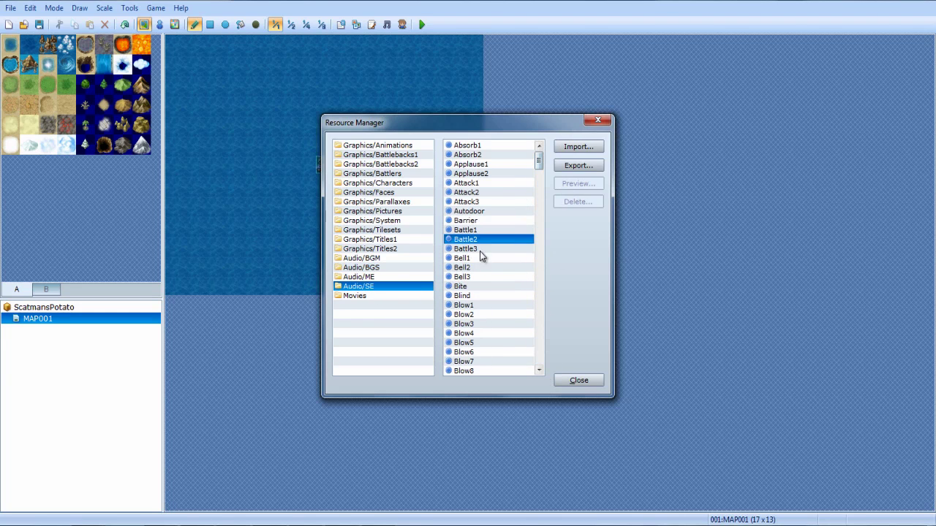
# Step: Check which file type the Movies folder accepts for import, cancel the import and close the Resource Manager
pyautogui.click(364, 296)
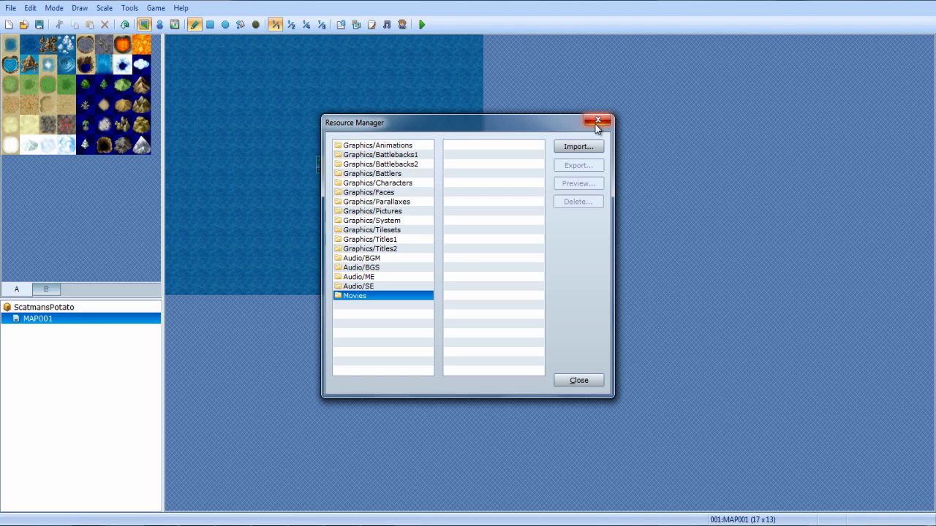
pyautogui.click(591, 150)
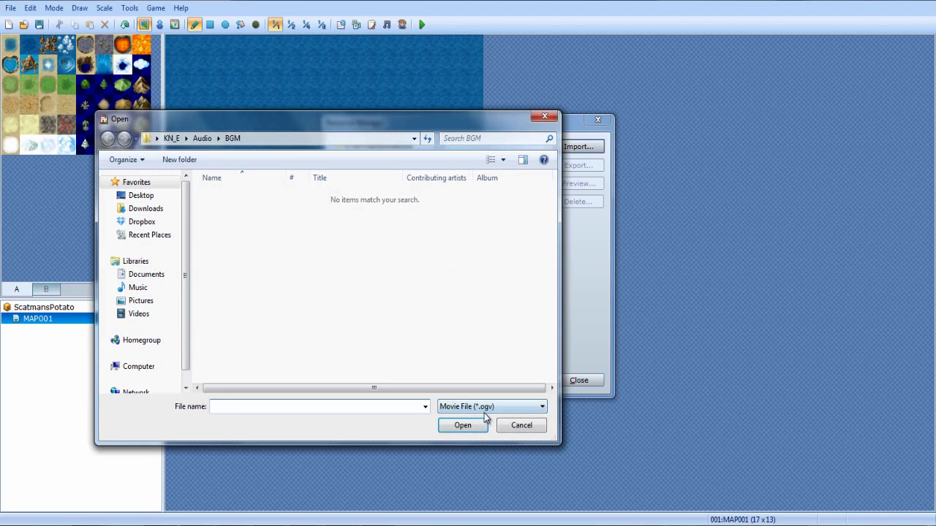
pyautogui.click(488, 406)
pyautogui.click(506, 414)
pyautogui.click(517, 429)
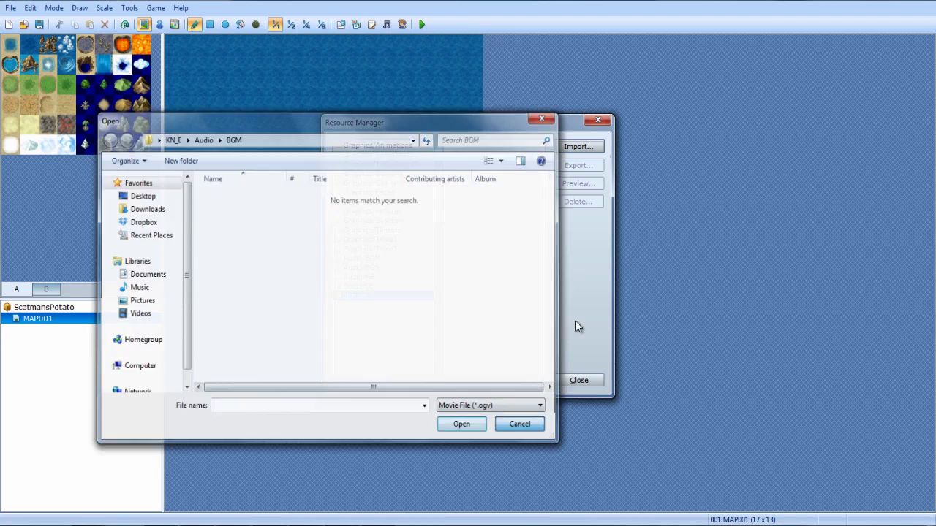
pyautogui.click(598, 119)
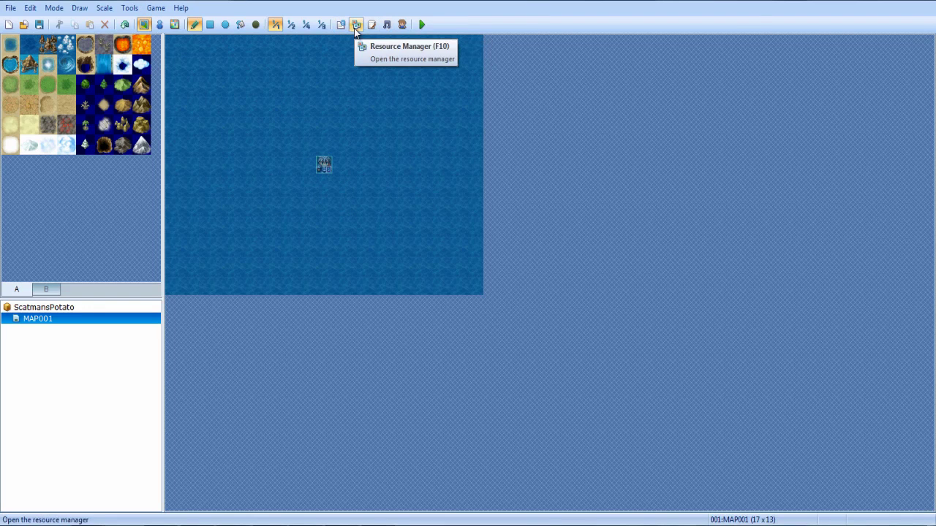
# Step: Turn on Launch in Full Screen for the game and turn it off again
pyautogui.click(156, 7)
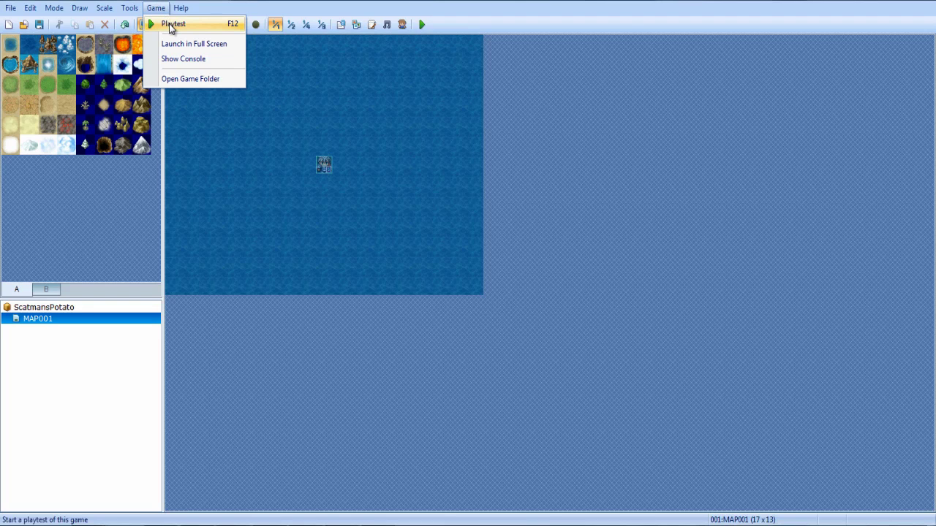
pyautogui.click(208, 43)
pyautogui.click(156, 8)
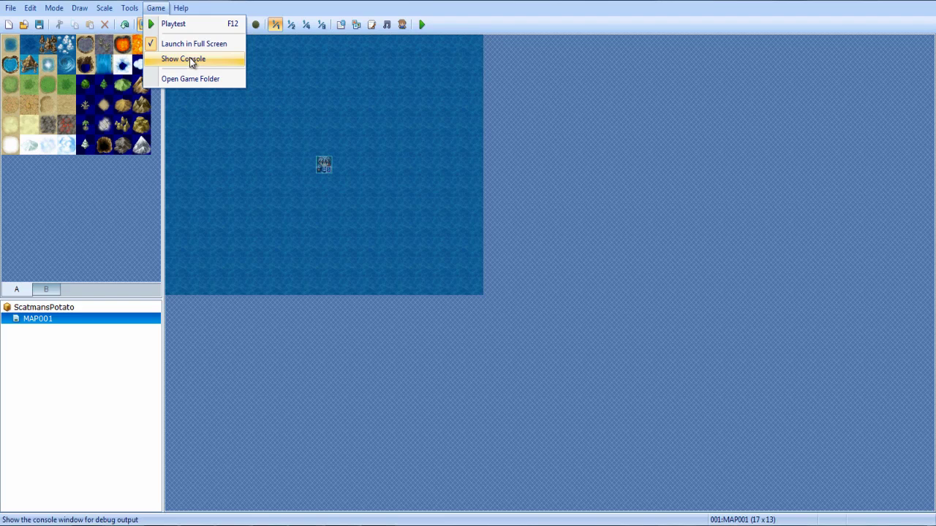
pyautogui.click(194, 45)
# Step: Enable Show Console for the game and disable it again
pyautogui.click(156, 8)
pyautogui.click(175, 64)
pyautogui.click(155, 8)
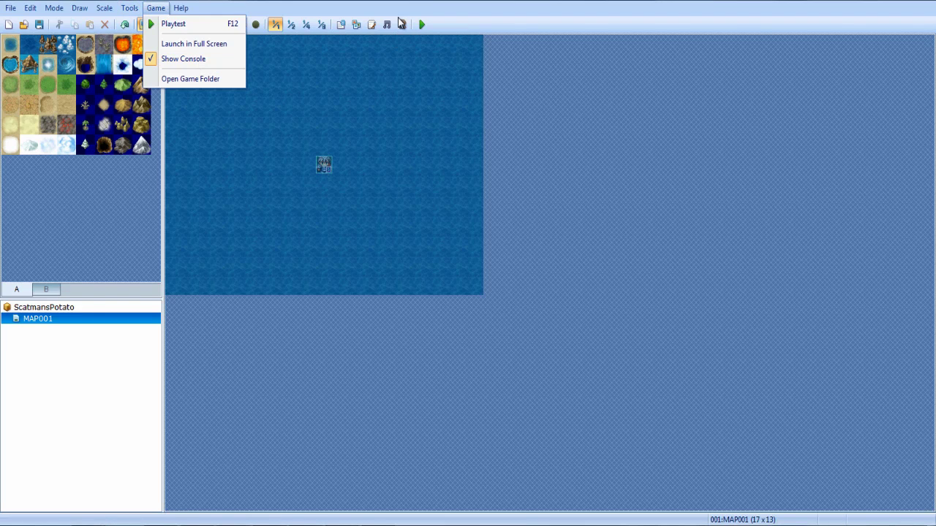
pyautogui.click(208, 59)
# Step: Open the game folder, select all its files and folders, and review the commands available for the selection
pyautogui.click(155, 8)
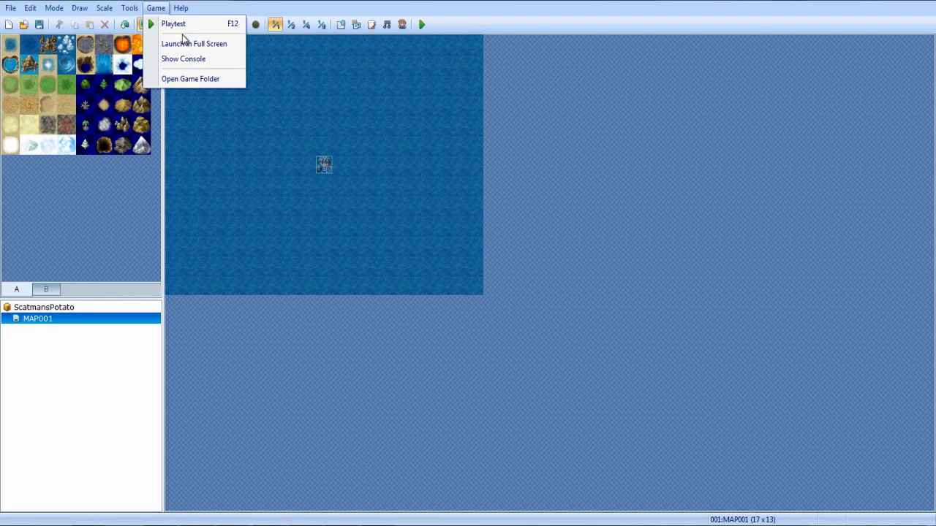
pyautogui.click(198, 79)
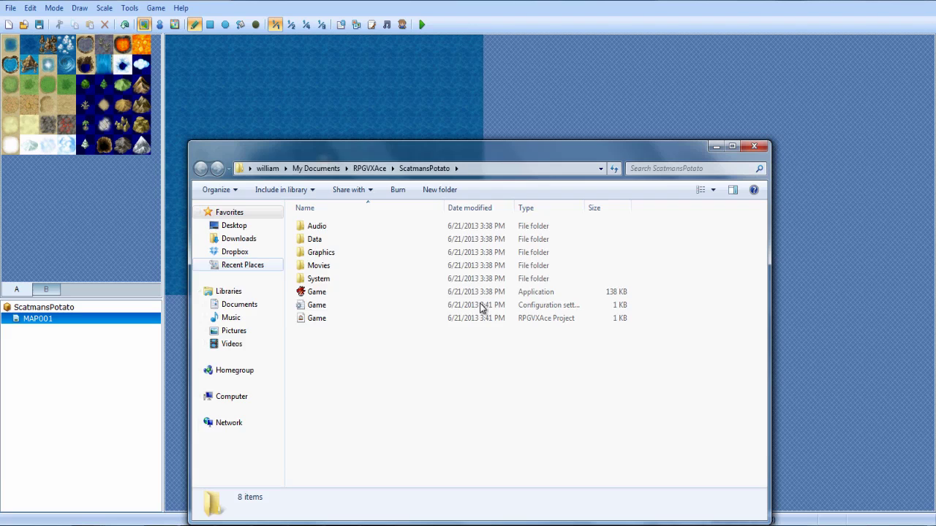
pyautogui.hotkey('ctrl', 'a')
pyautogui.rightClick(331, 289)
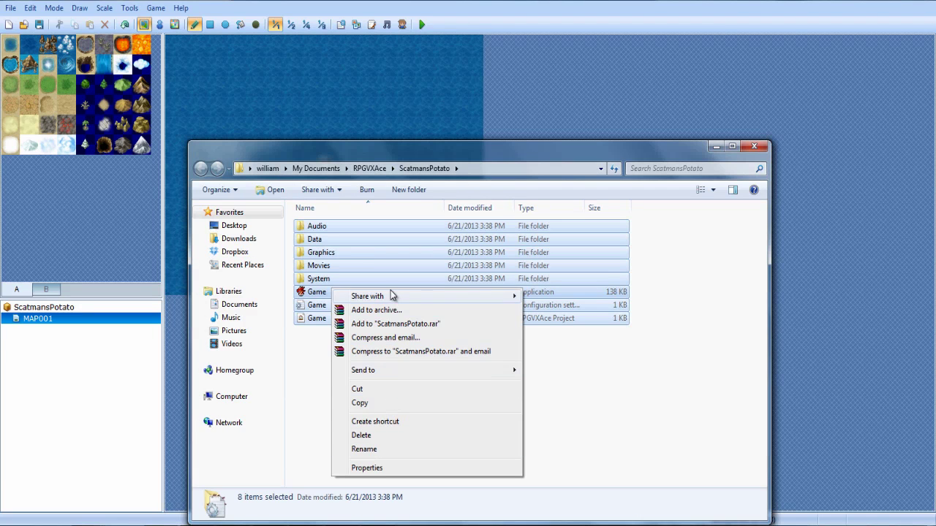
pyautogui.click(386, 404)
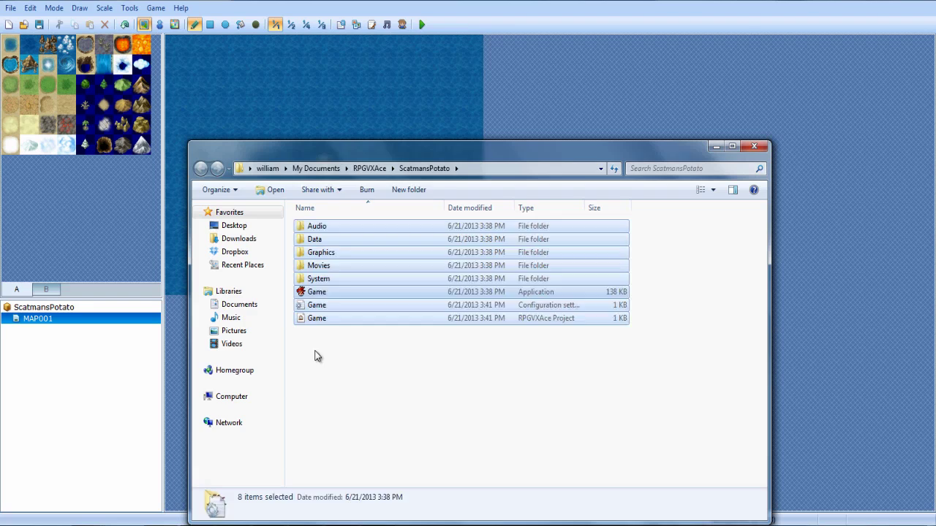
pyautogui.rightClick(313, 229)
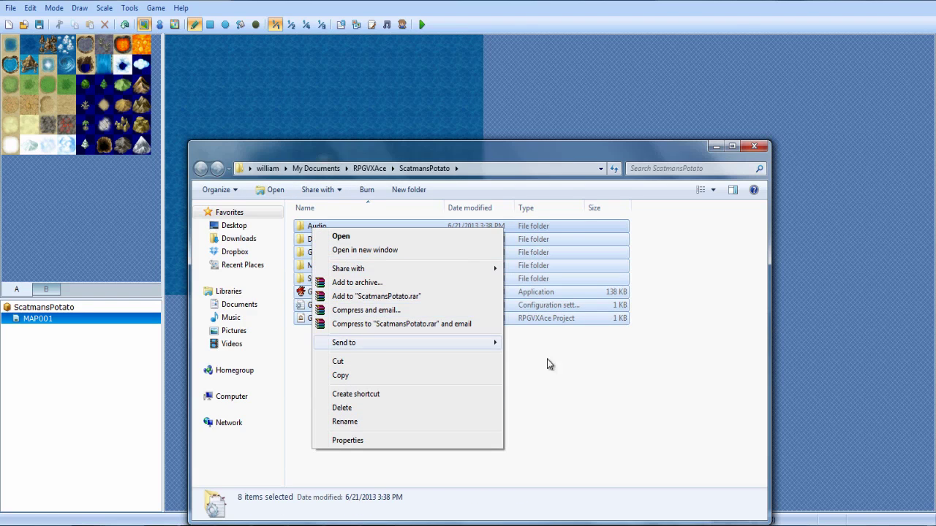
pyautogui.click(359, 424)
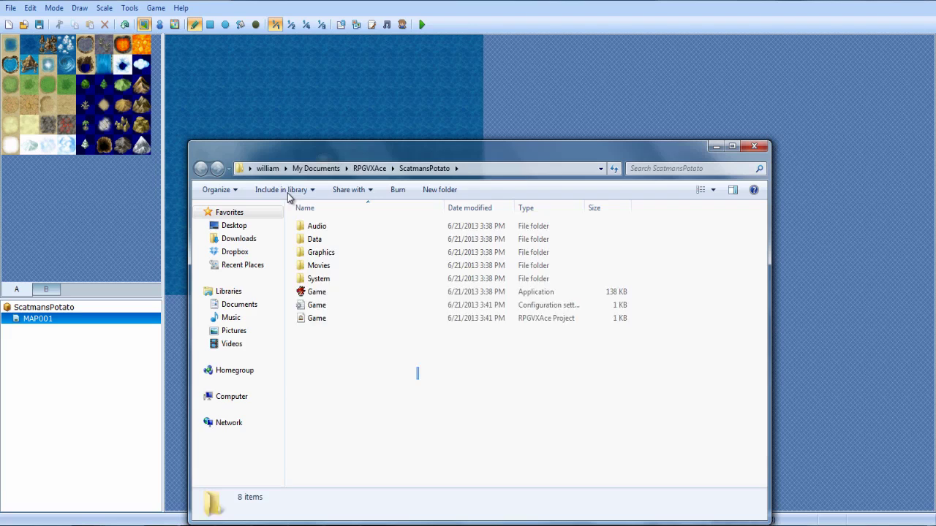
# Step: Check which new item types the game folder offers, such as Compressed (zipped) Folder, and minimize the folder window
pyautogui.hotkey('ctrl', 'a')
pyautogui.rightClick(329, 372)
pyautogui.rightClick(314, 364)
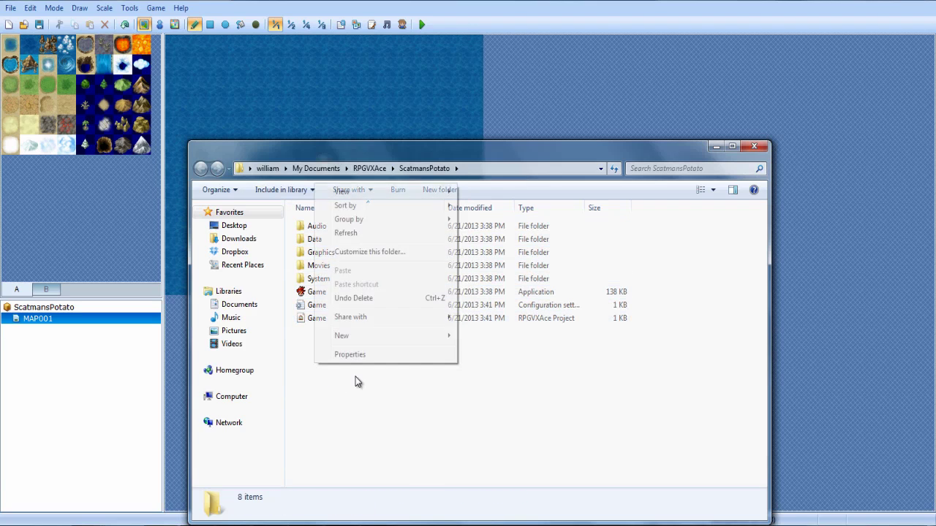
pyautogui.moveTo(369, 336)
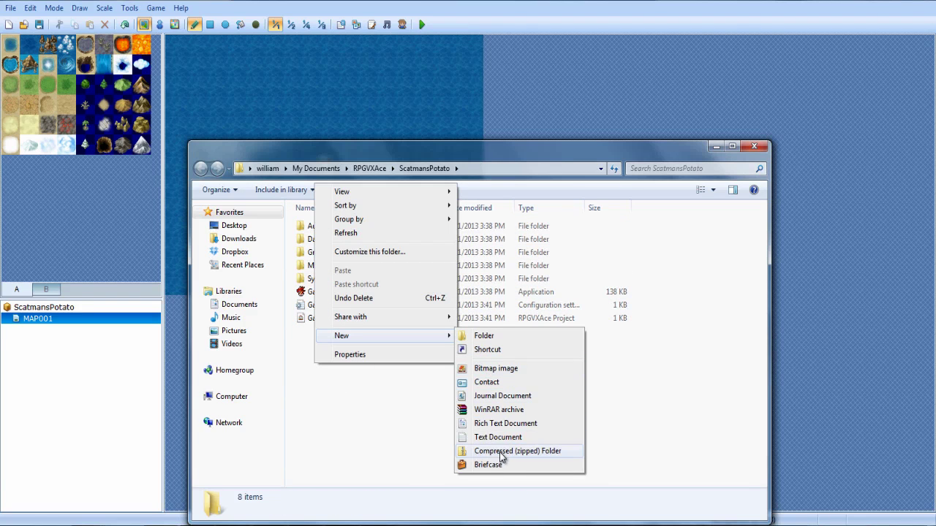
pyautogui.click(435, 443)
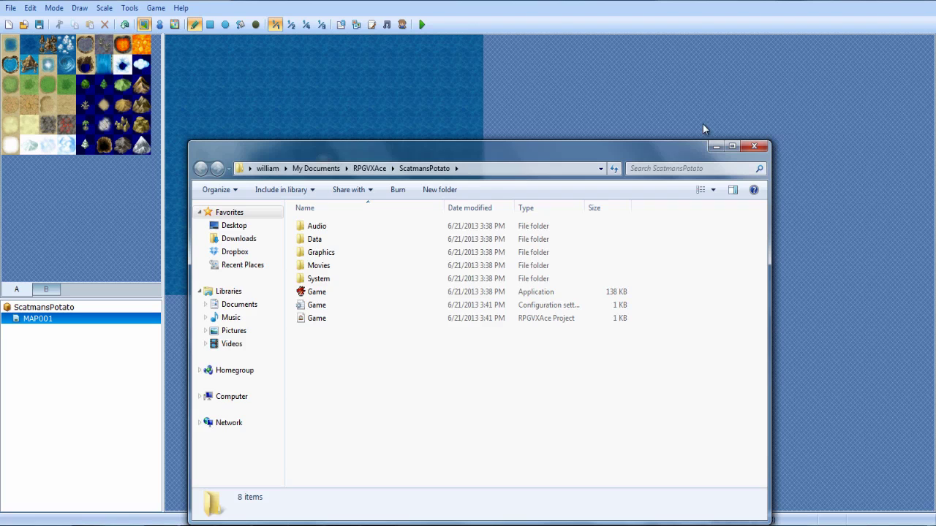
pyautogui.click(716, 146)
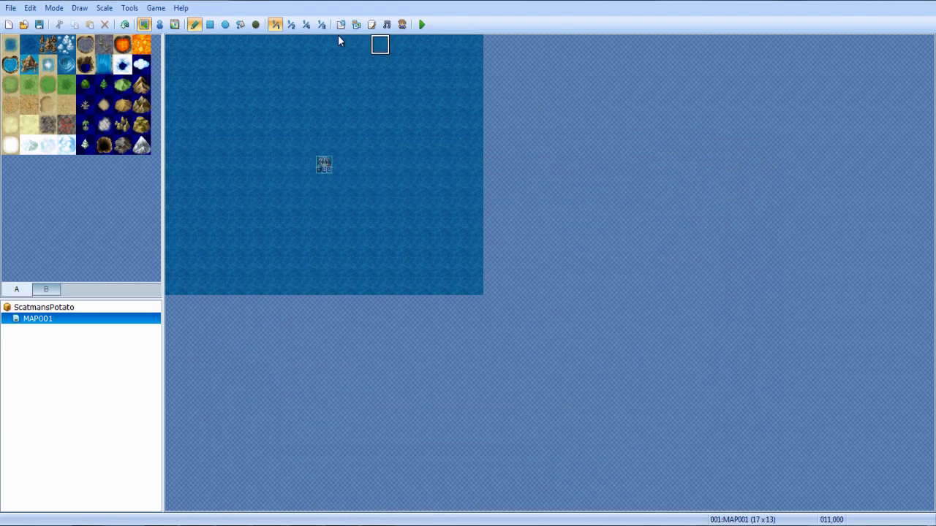
# Step: Open the Help contents and search them for the keyword "super"
pyautogui.click(192, 10)
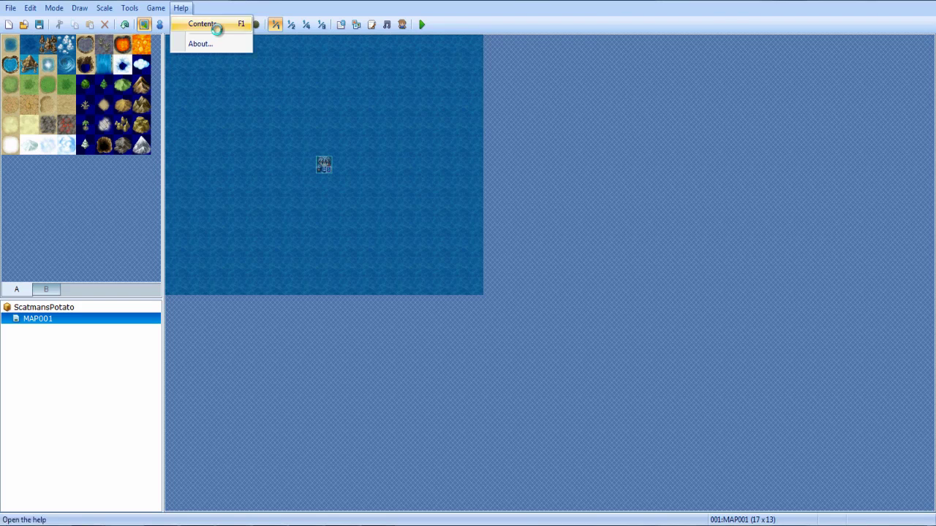
pyautogui.click(217, 30)
pyautogui.click(680, 57)
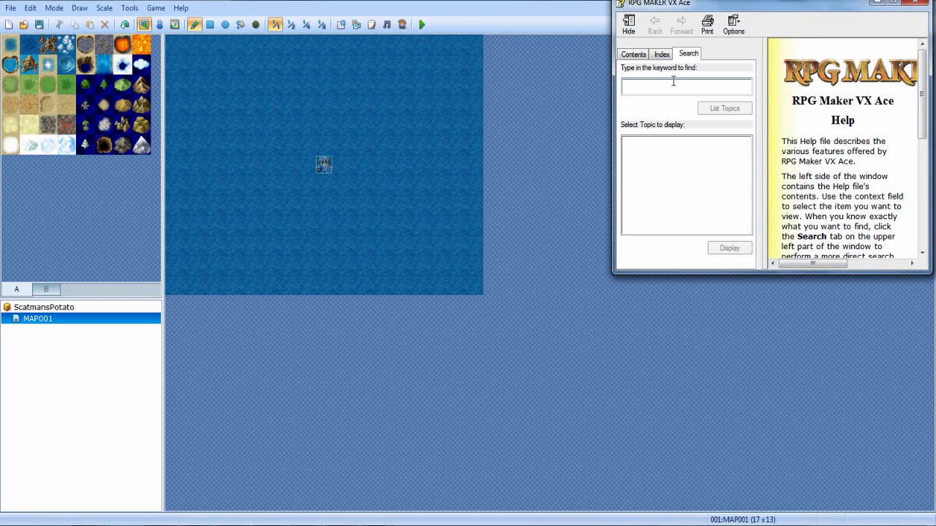
pyautogui.click(673, 84)
pyautogui.write('super')
pyautogui.press('Return')
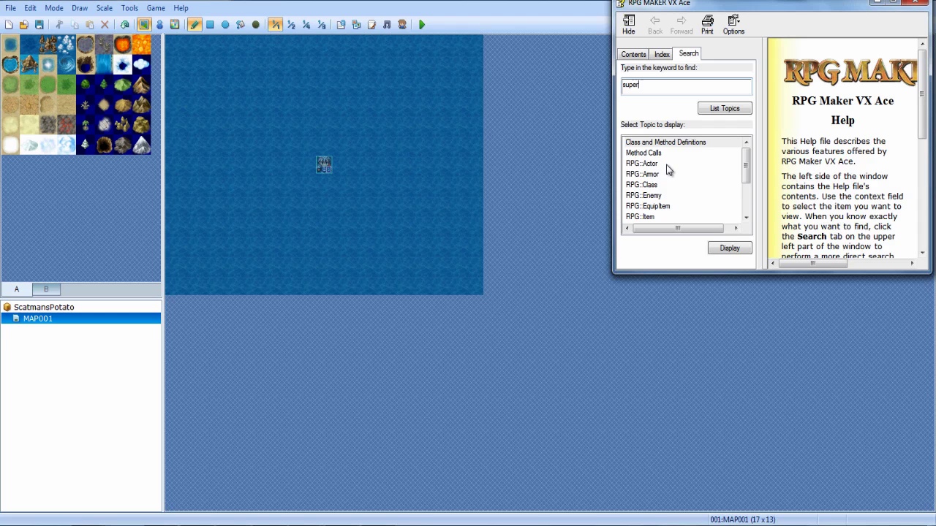
# Step: Display the RPG::Actor help topic, read through to its Definition section and close the help
pyautogui.doubleClick(642, 163)
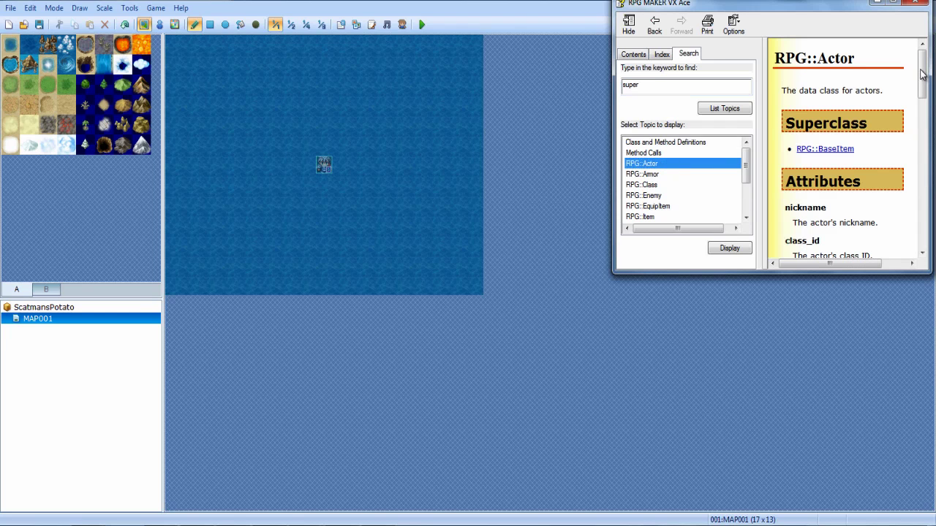
pyautogui.moveTo(923, 77); pyautogui.dragTo(930, 215)
pyautogui.moveTo(863, 203); pyautogui.dragTo(914, 21)
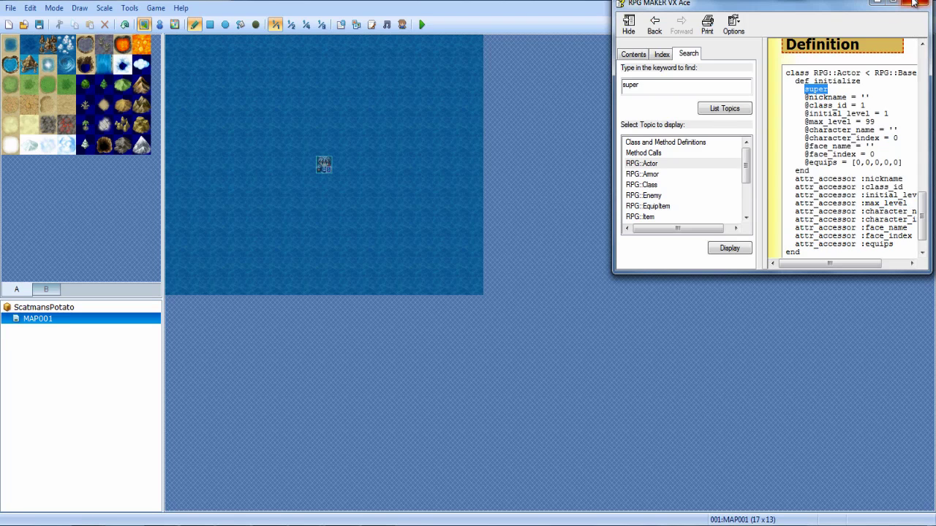
pyautogui.click(914, 3)
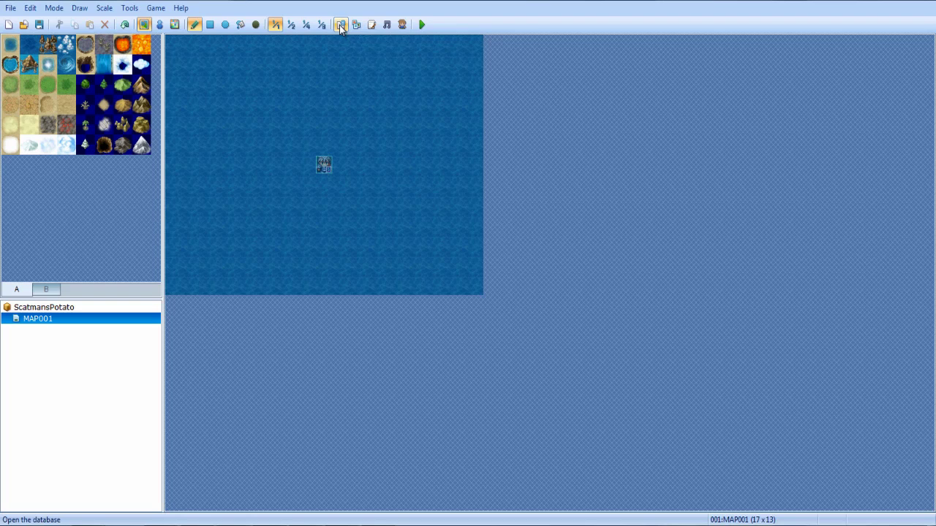
# Step: Open the Sound Test, lower the BGM volume to about 20% and preview Battle1
pyautogui.click(386, 25)
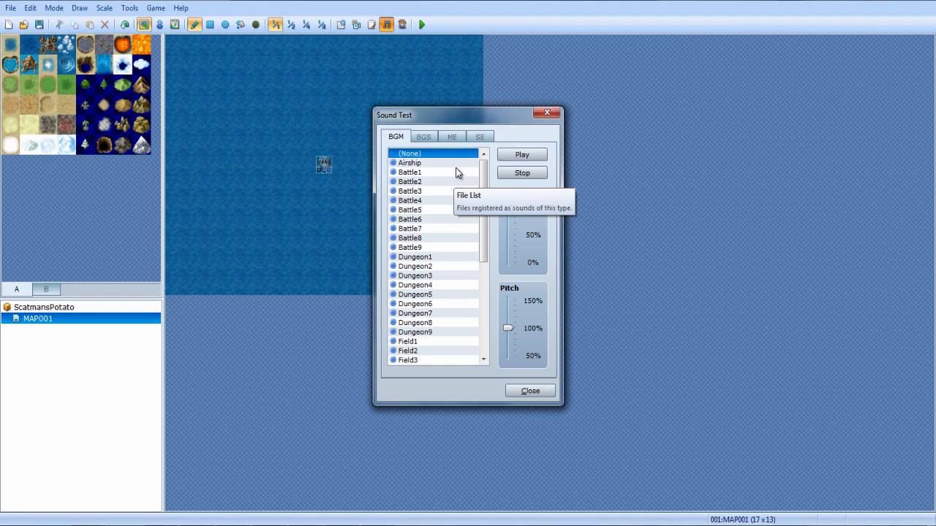
pyautogui.moveTo(508, 207); pyautogui.dragTo(508, 251)
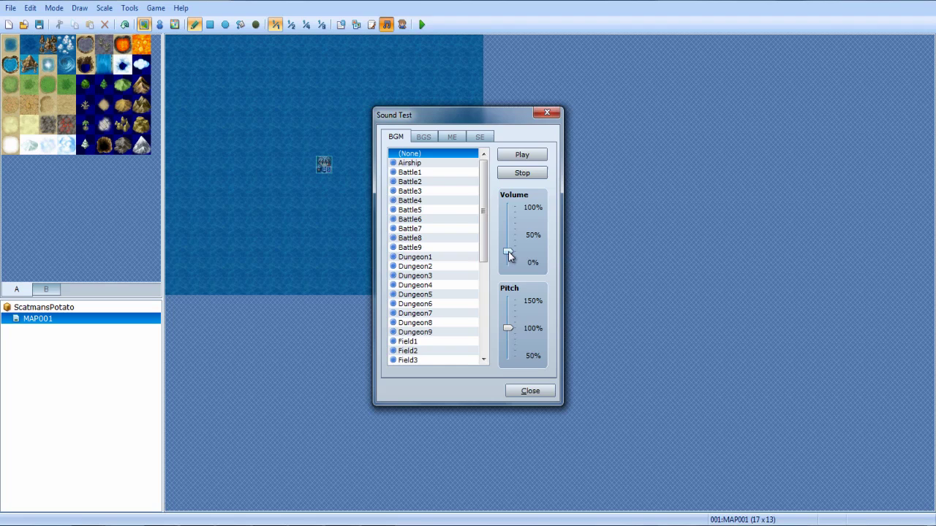
pyautogui.click(427, 174)
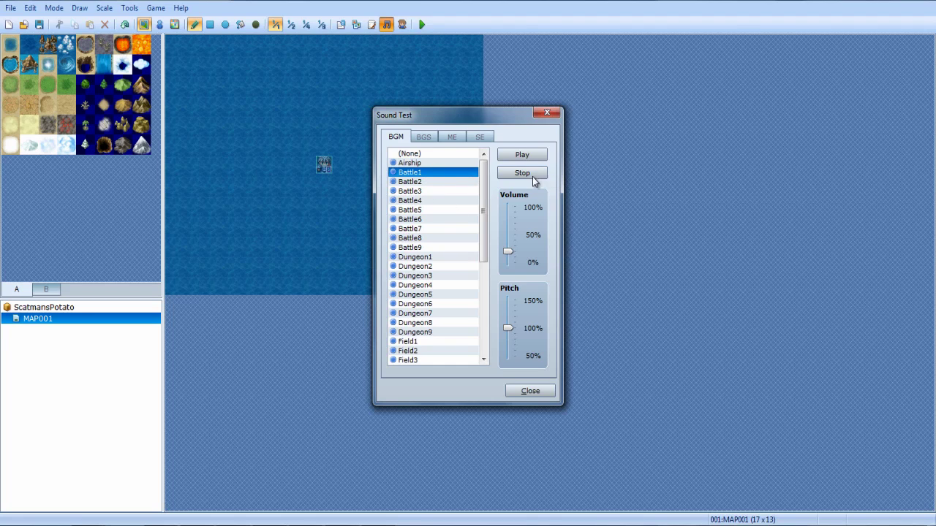
# Step: Preview the Wind background sound and the Fanfare1 music effect, stopping playback of each
pyautogui.click(422, 137)
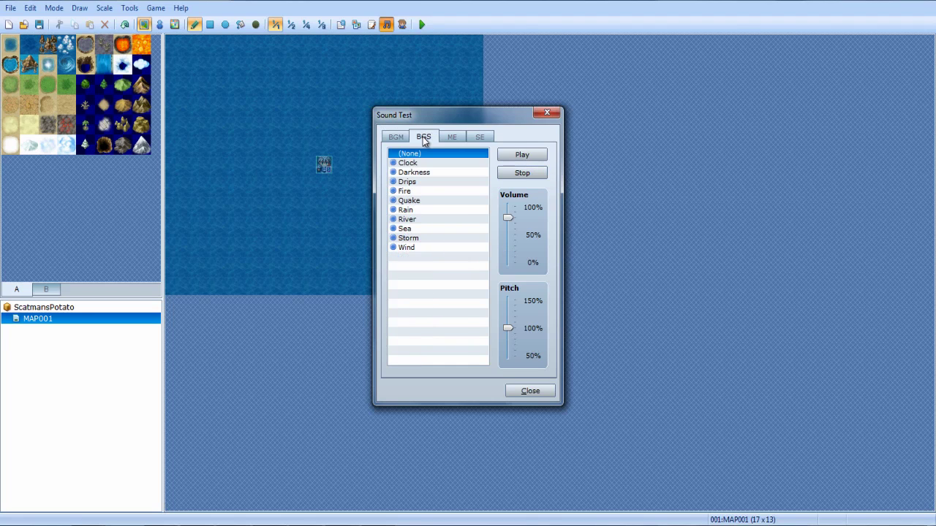
pyautogui.click(425, 248)
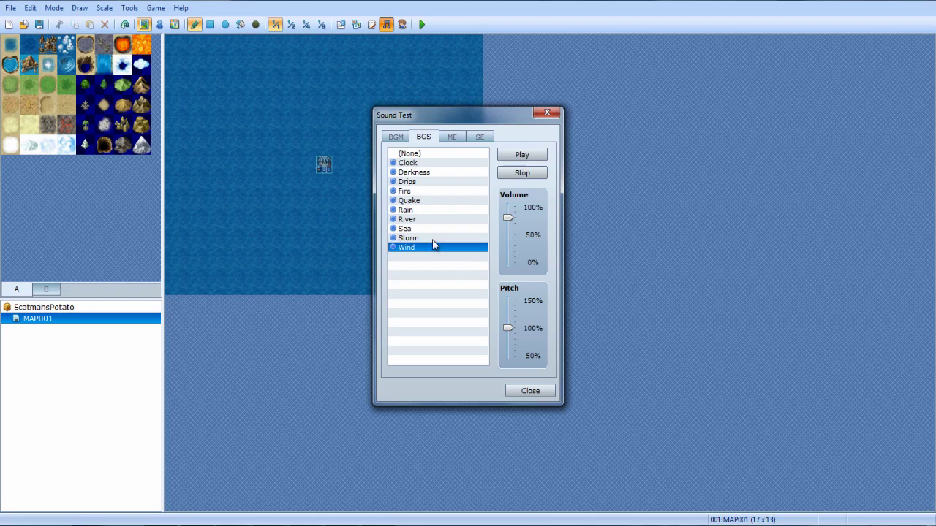
pyautogui.click(521, 175)
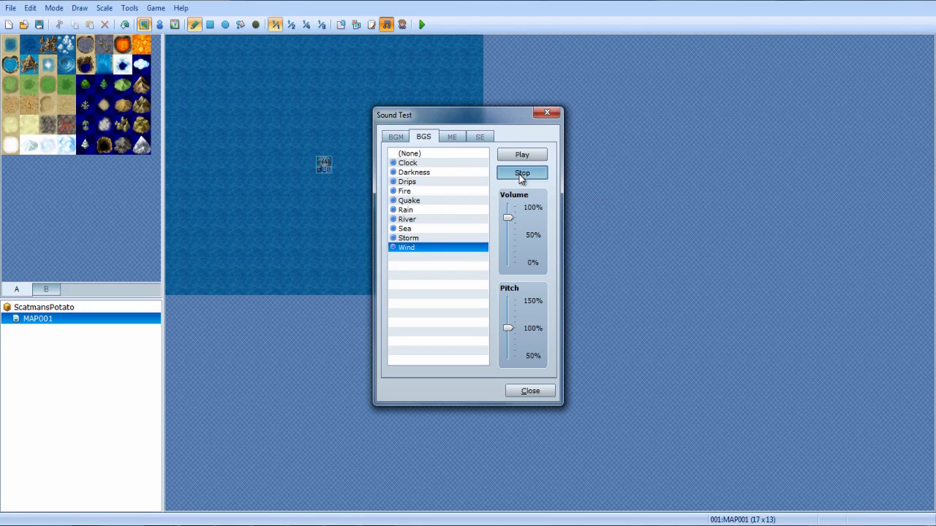
pyautogui.click(444, 139)
pyautogui.click(428, 163)
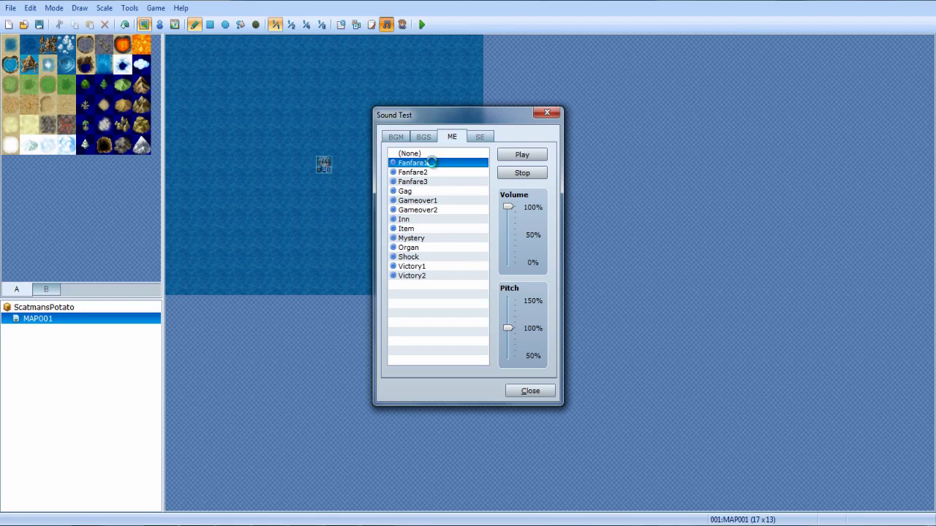
pyautogui.click(525, 173)
# Step: Preview the sound effects Absorb1, Attack1, Attack2 and Attack3, stop playback and close the Sound Test
pyautogui.click(479, 137)
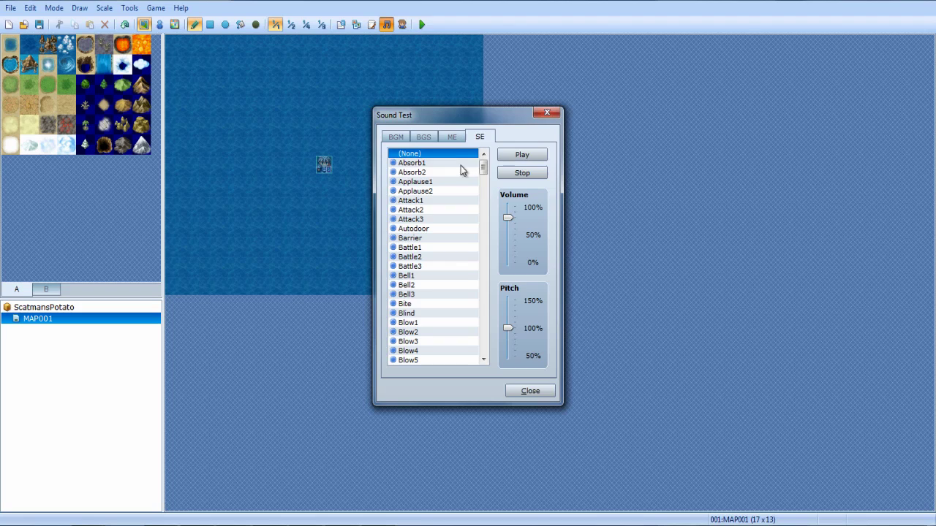
pyautogui.click(453, 163)
pyautogui.click(432, 211)
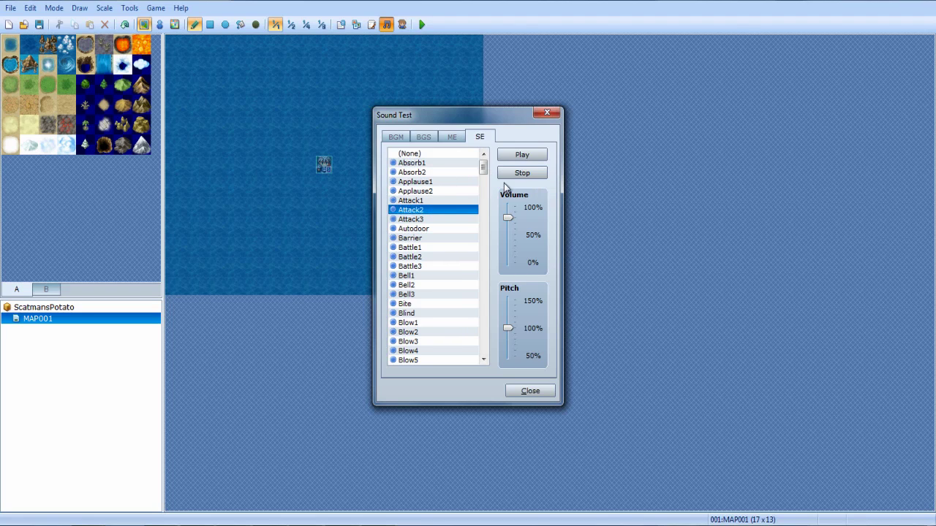
pyautogui.click(434, 200)
pyautogui.click(433, 210)
pyautogui.click(460, 219)
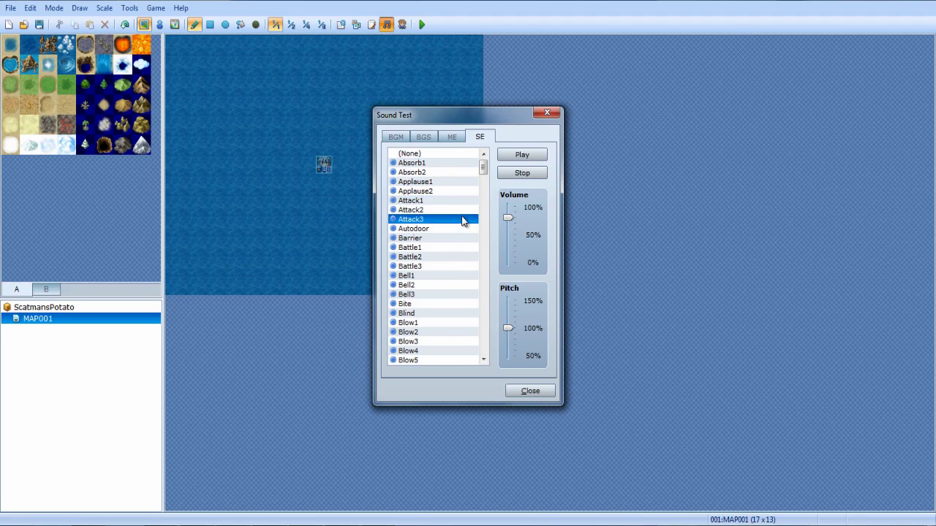
pyautogui.click(522, 174)
pyautogui.click(547, 112)
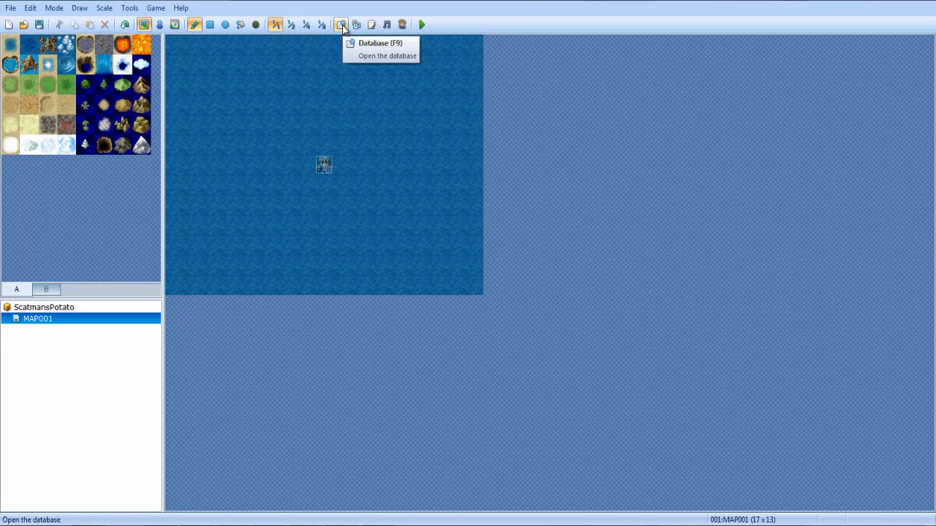
# Step: Switch to the Shadow Pen and return to the Pencil drawing tool
pyautogui.click(256, 26)
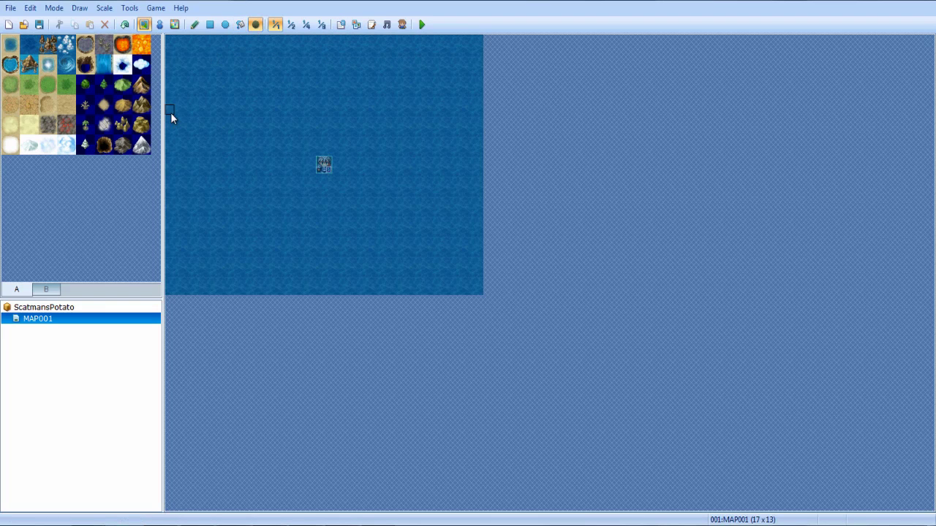
pyautogui.click(196, 24)
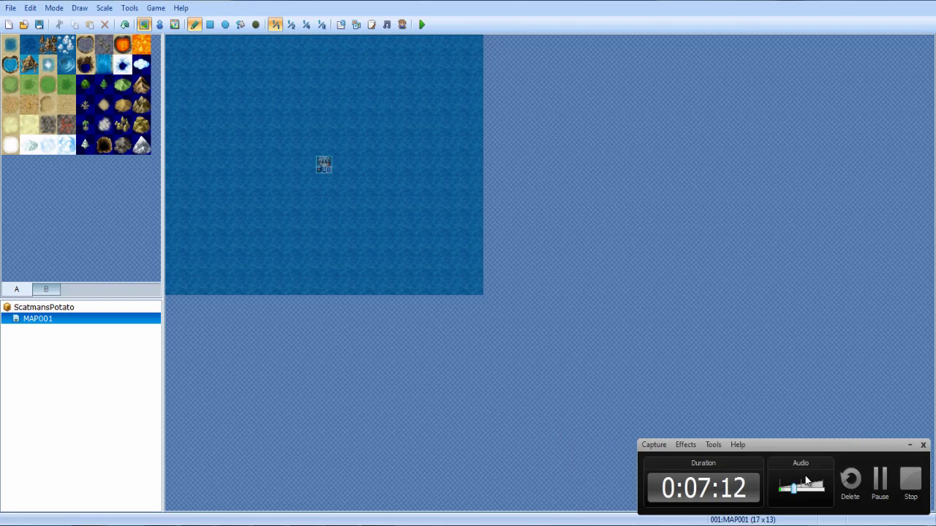